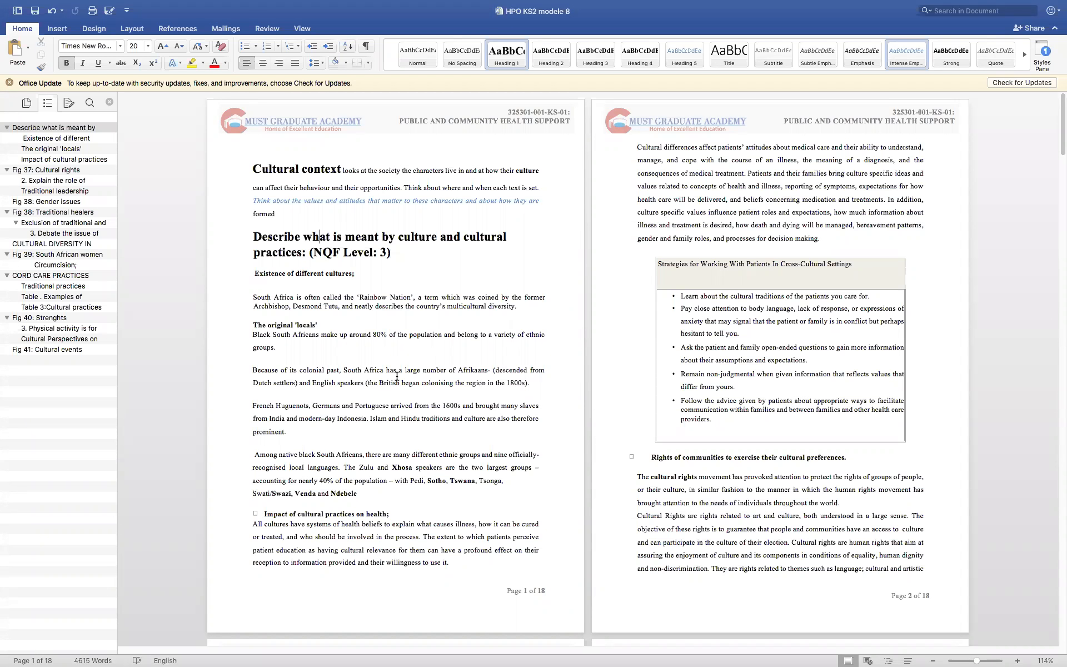
- Examine the module document's page thumbnails, its heading outline and the styles applied to the opening title and first headings
left_click(26, 102)
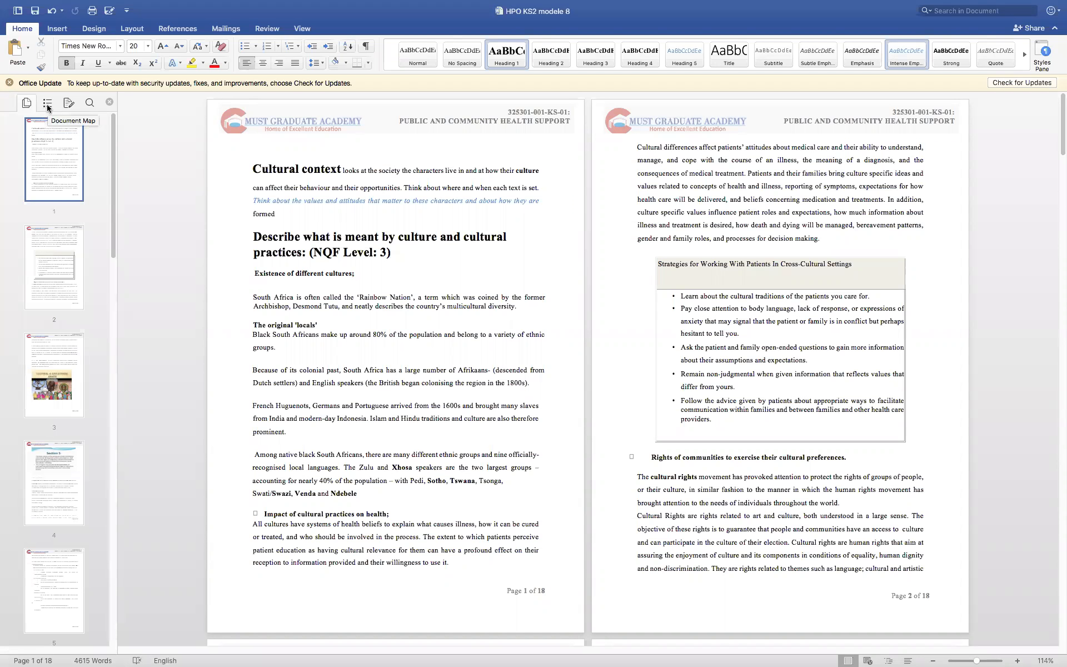
left_click(47, 104)
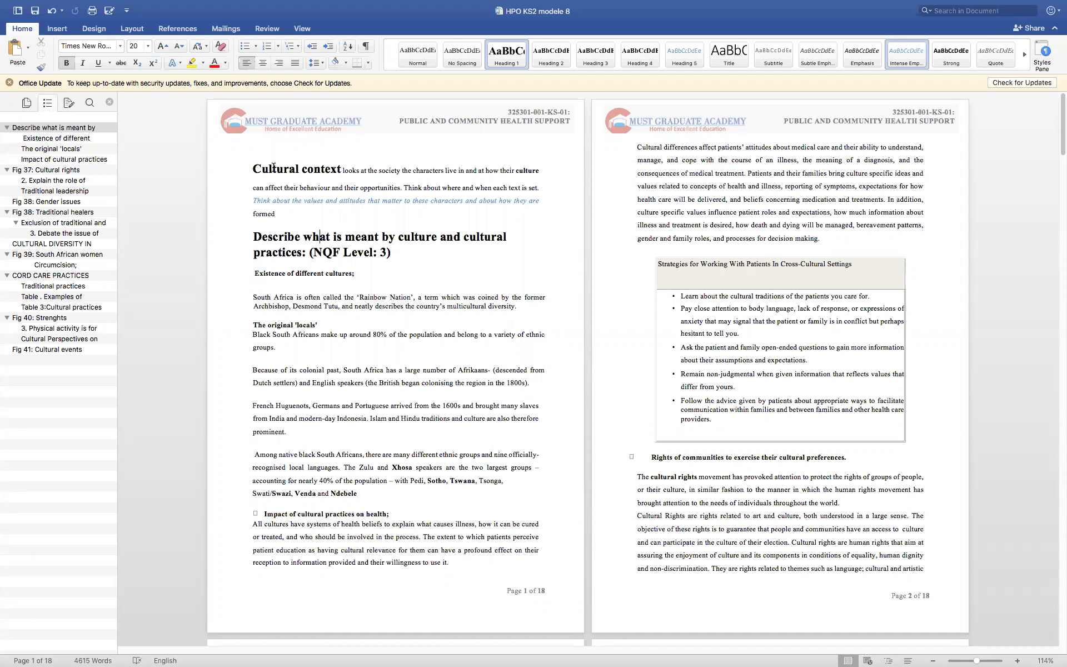
left_click(273, 168)
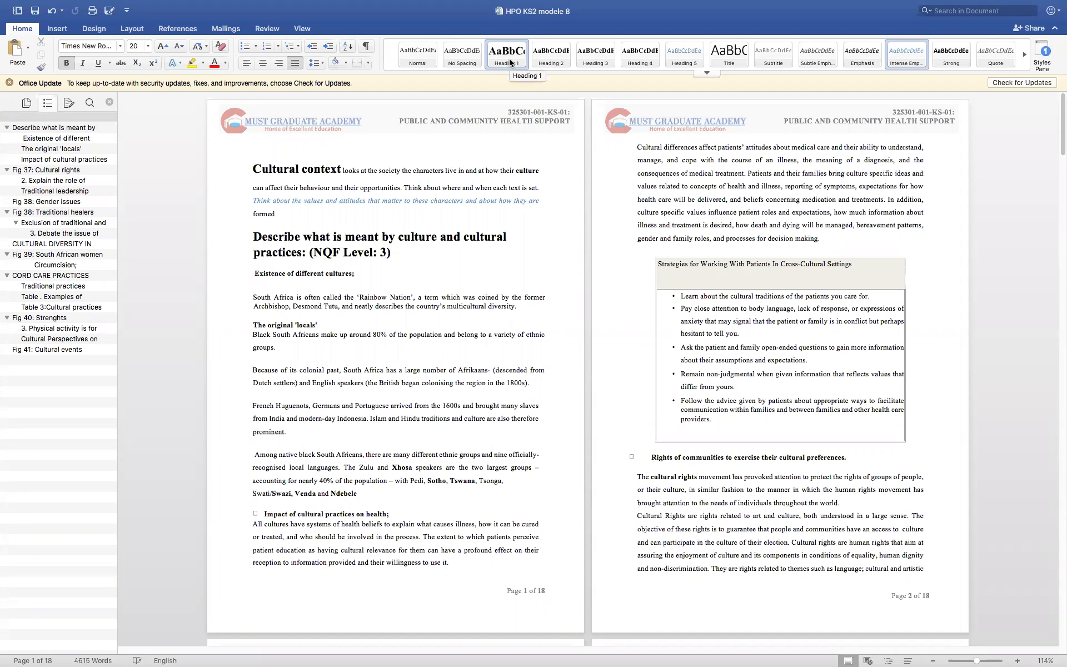
left_click(287, 238)
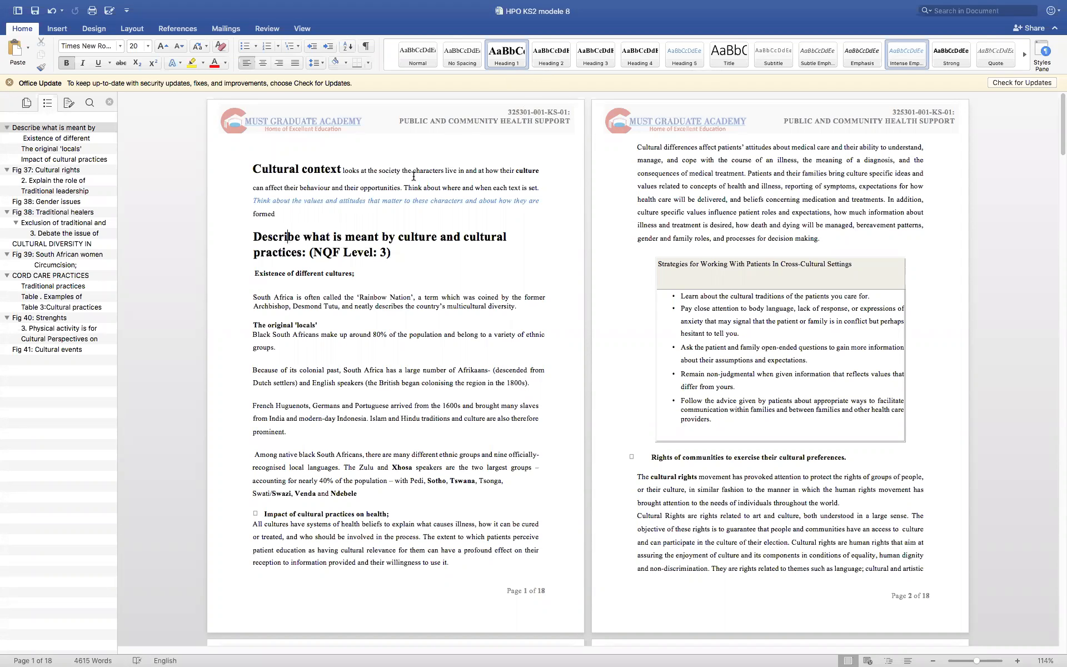
left_click(296, 273)
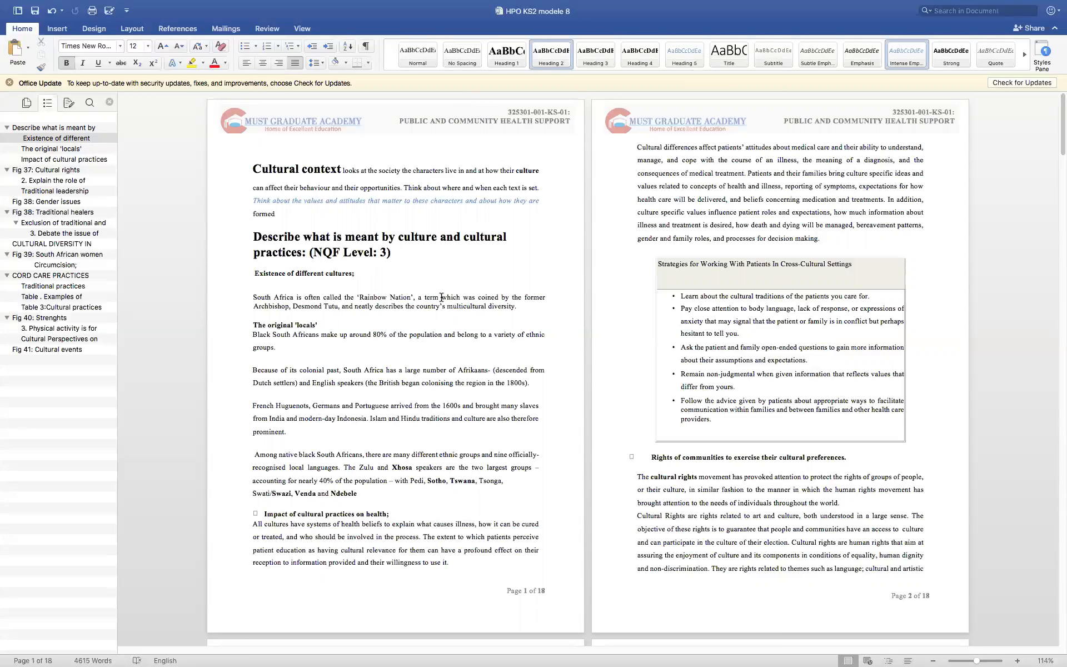
- Switch to the browser, log in to the MUST Graduate Academy site as admin with the account password, and dismiss the pop-up
mouse_move(556, 2)
left_click(35, 11)
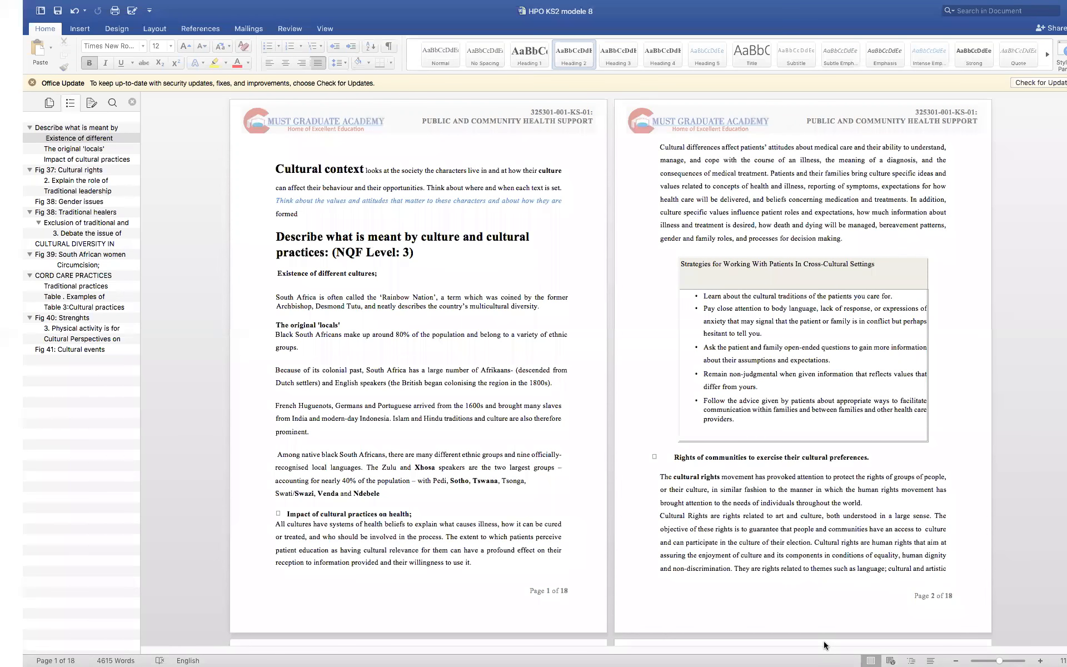
key("ctrl+Left")
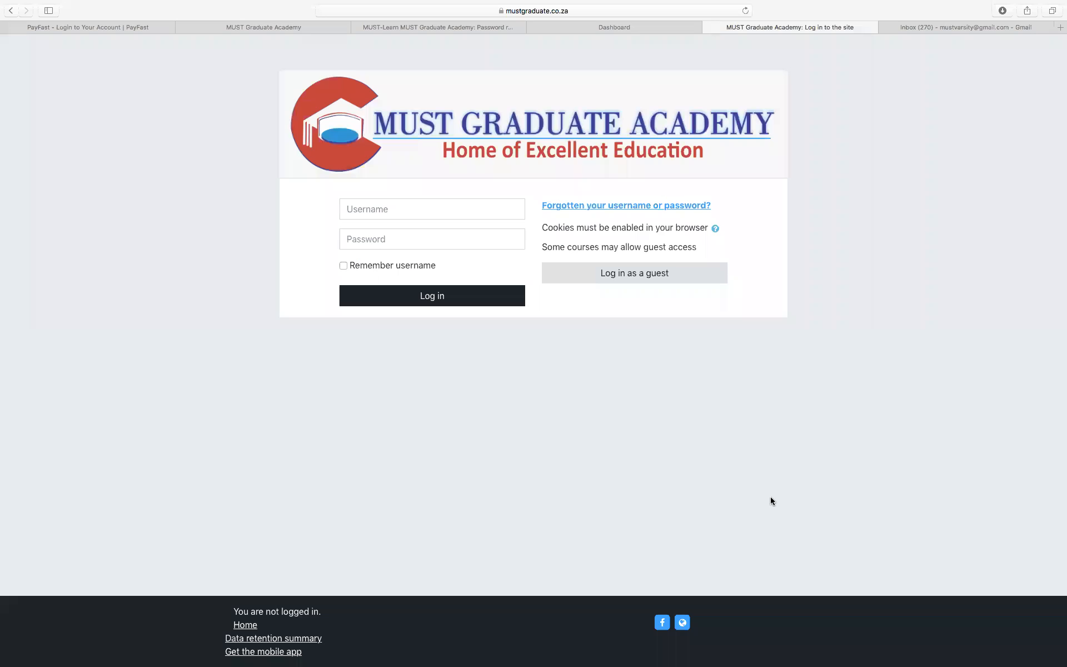
left_click(460, 211)
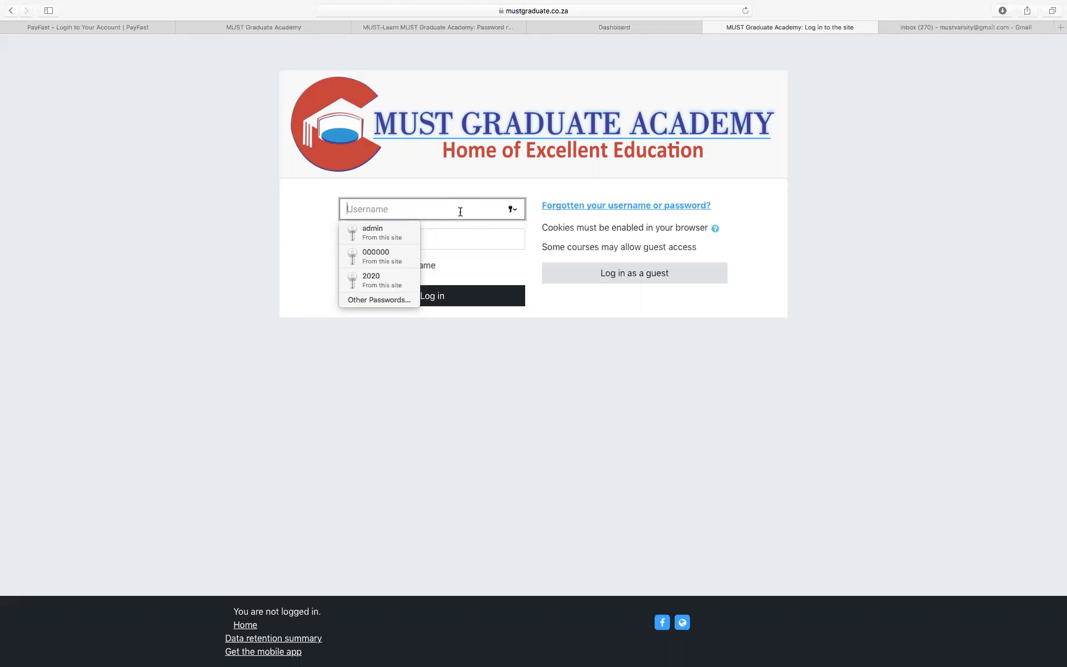
left_click(397, 235)
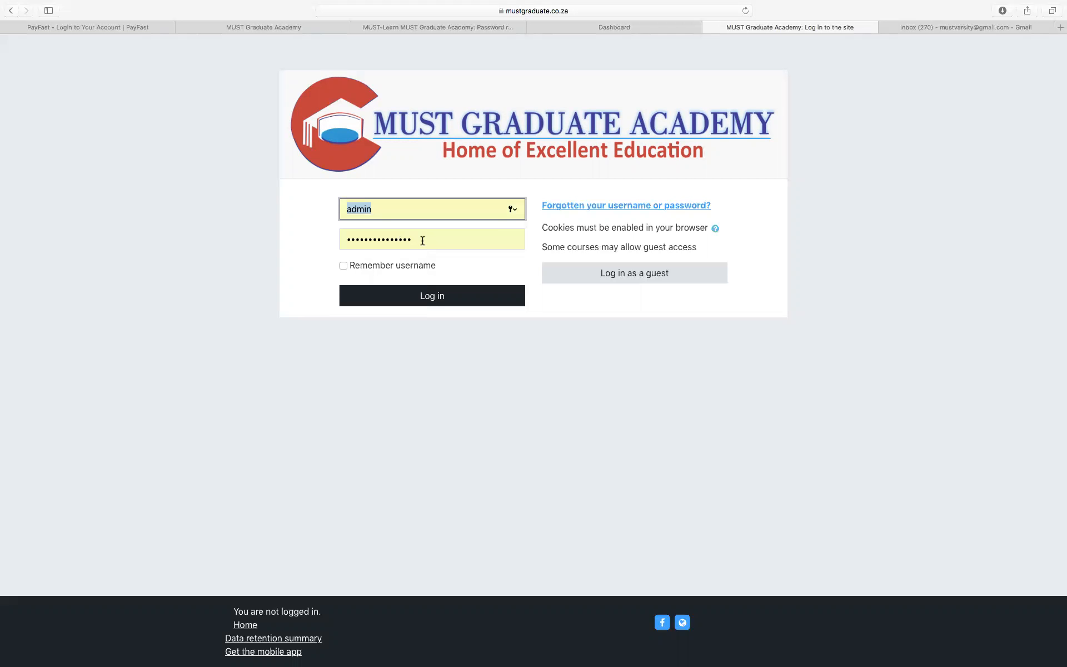
key("Tab")
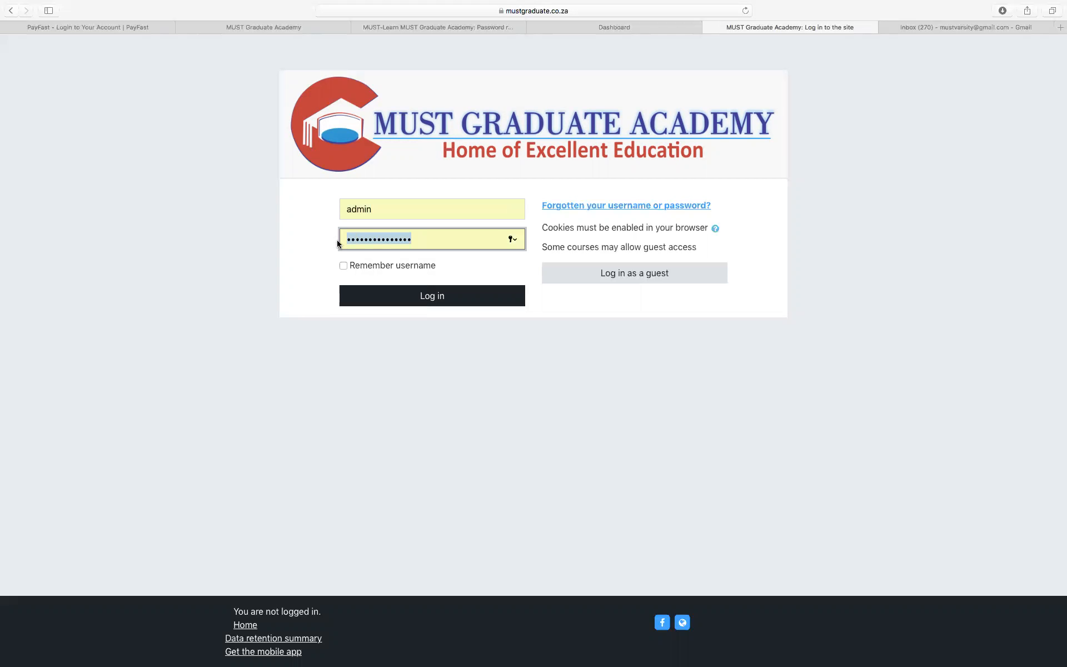
type("•••")
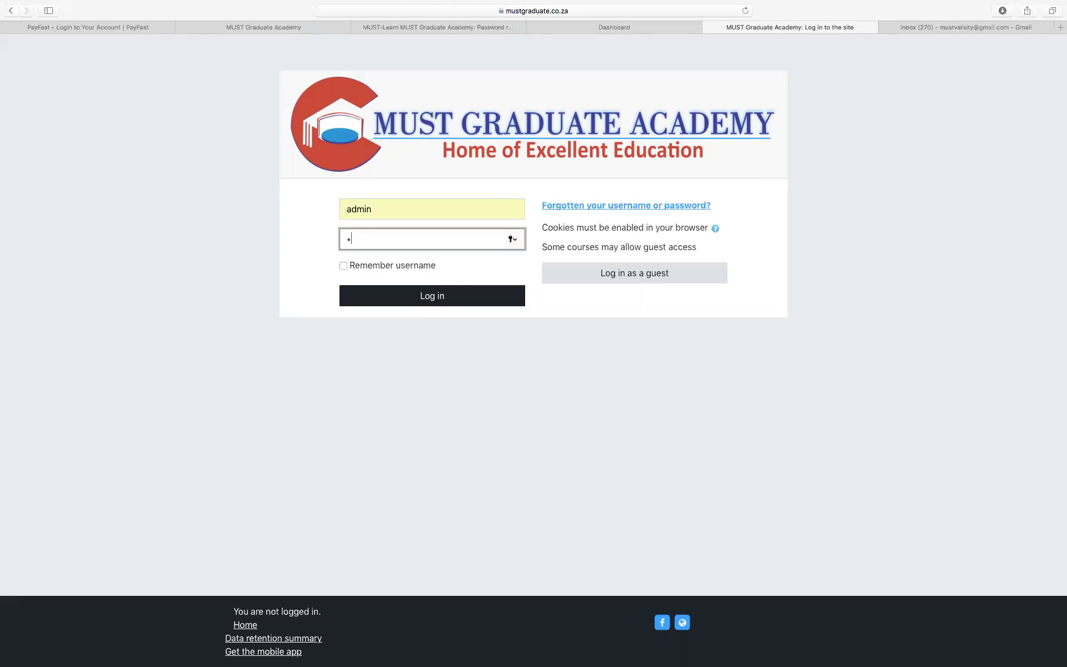
type("••••••••••••")
left_click(416, 303)
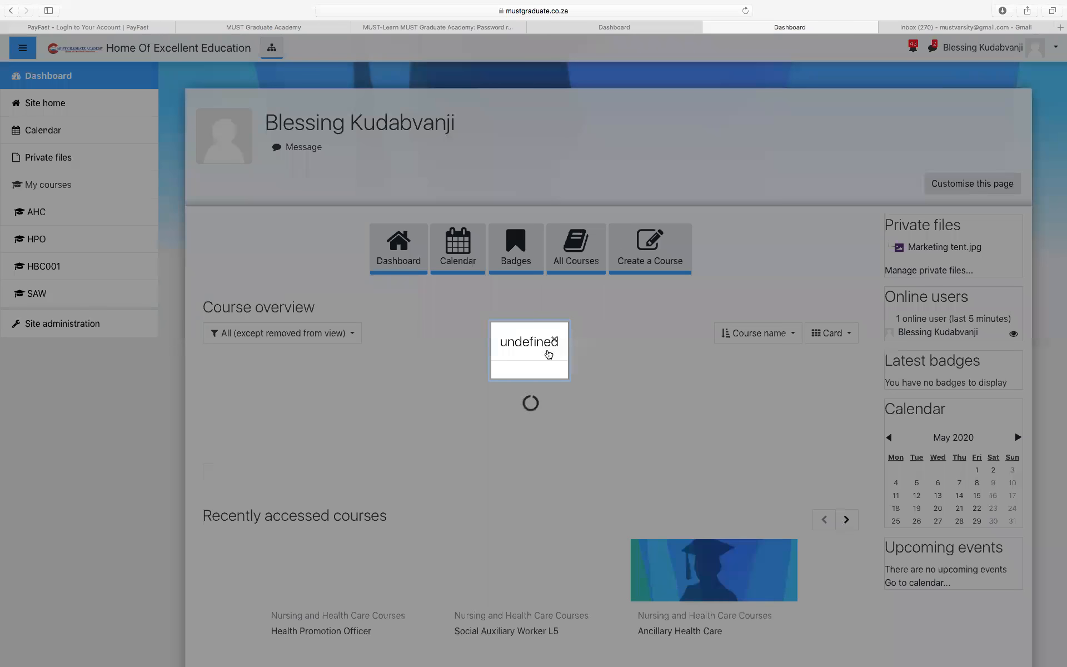
left_click(554, 339)
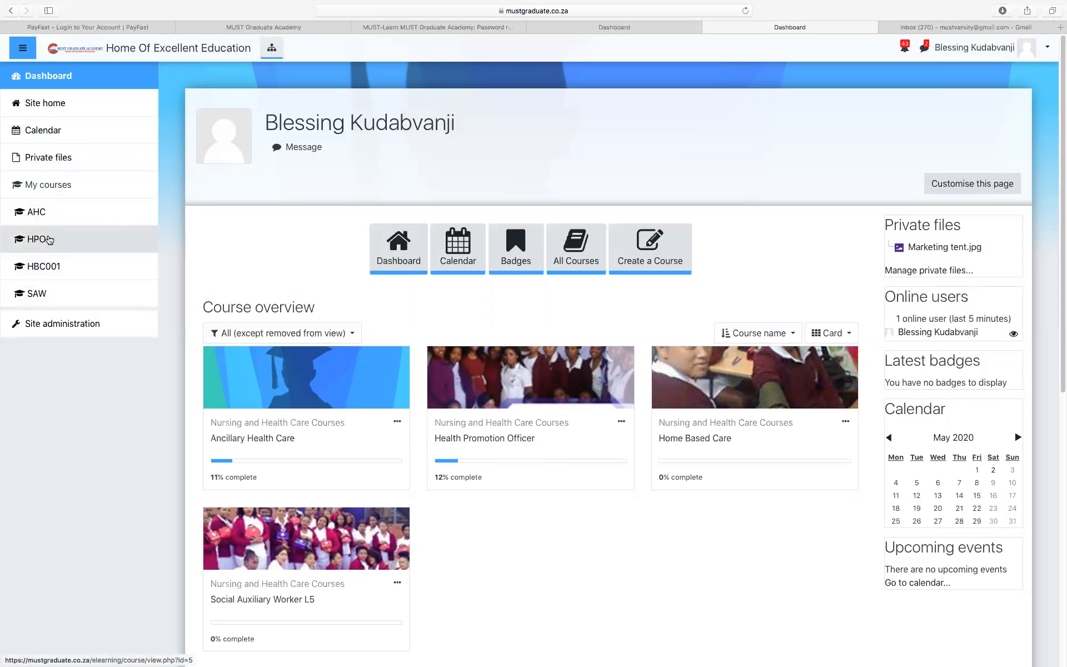
- Open the HPO course with editing turned on and go to its 325301-001-KS-02 Family and Community Services section
left_click(60, 240)
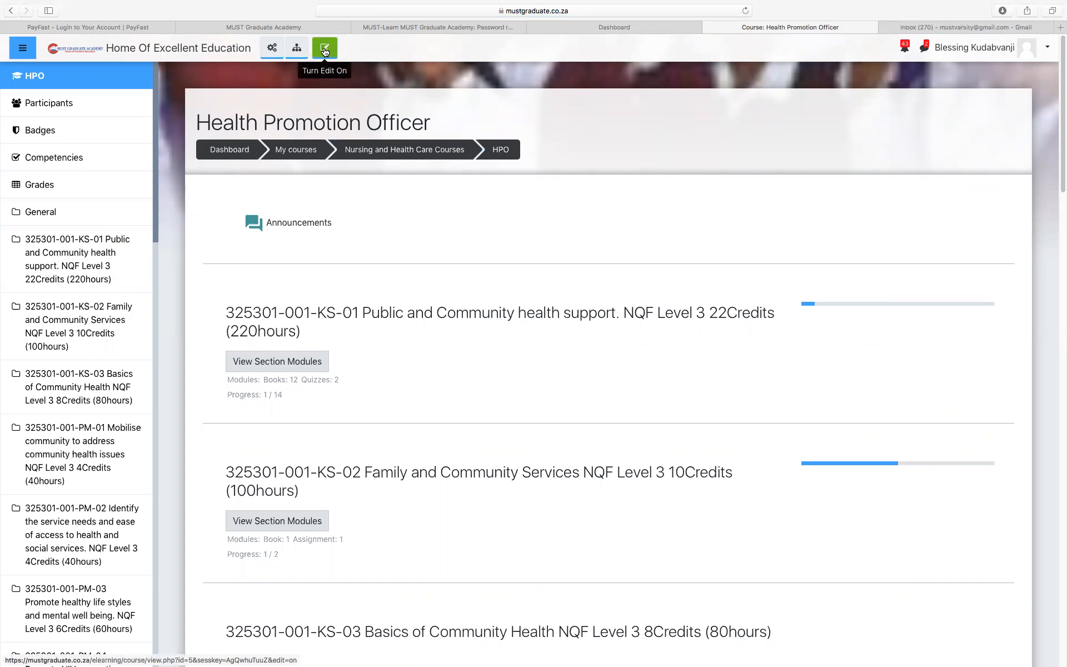
left_click(325, 50)
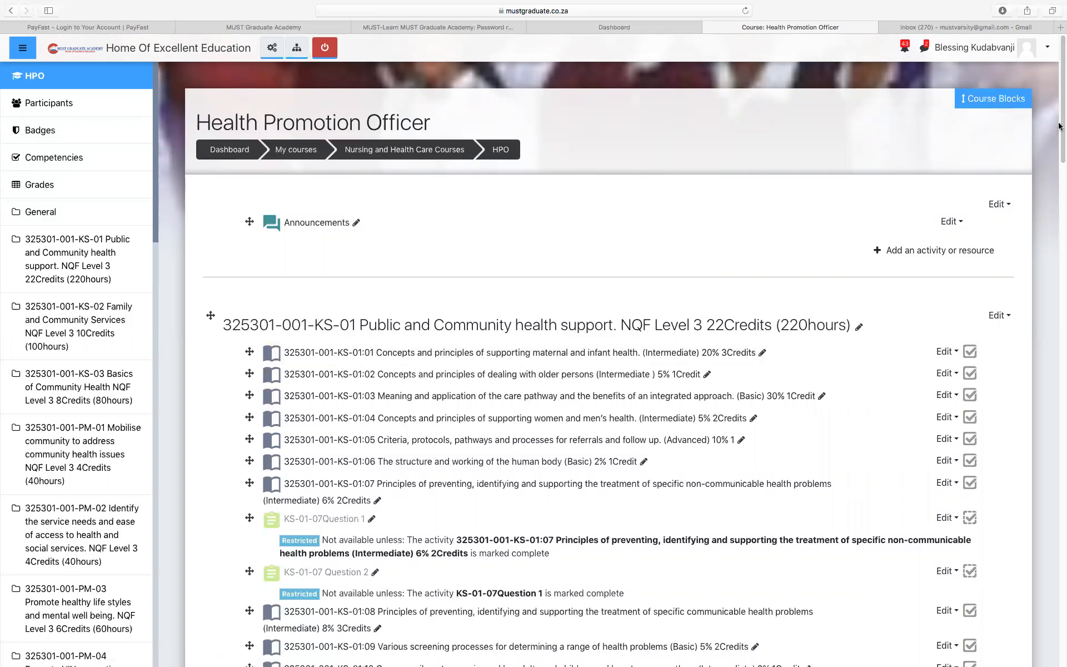
scroll(849, 222, "down", 5)
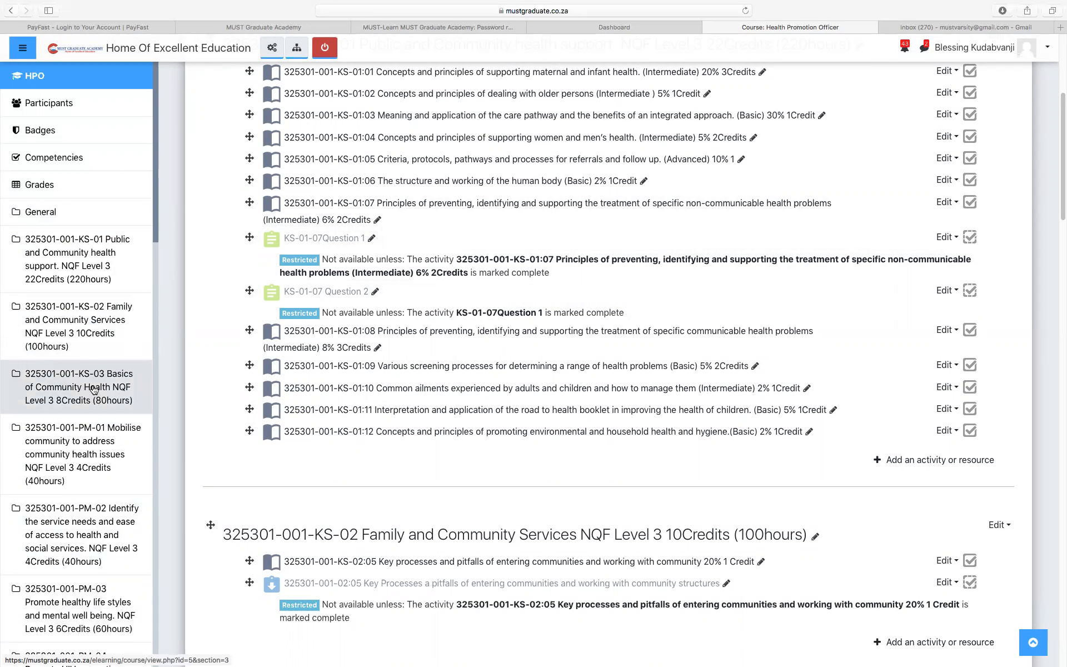
left_click(85, 331)
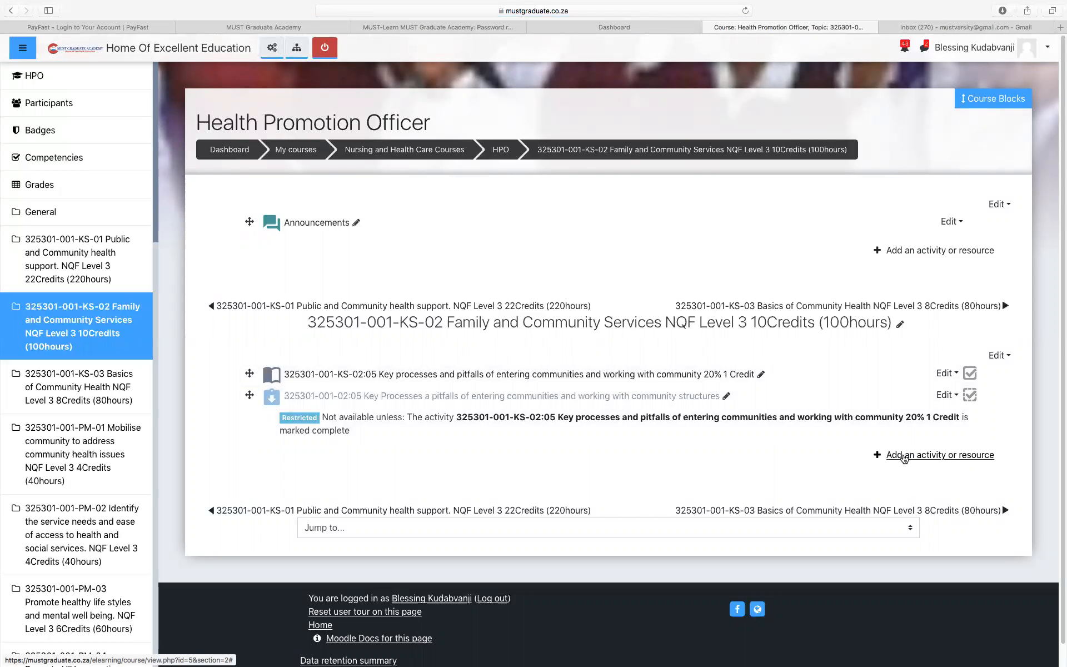
- Add a new Book resource to the KS-02 Family and Community Services section
left_click(903, 456)
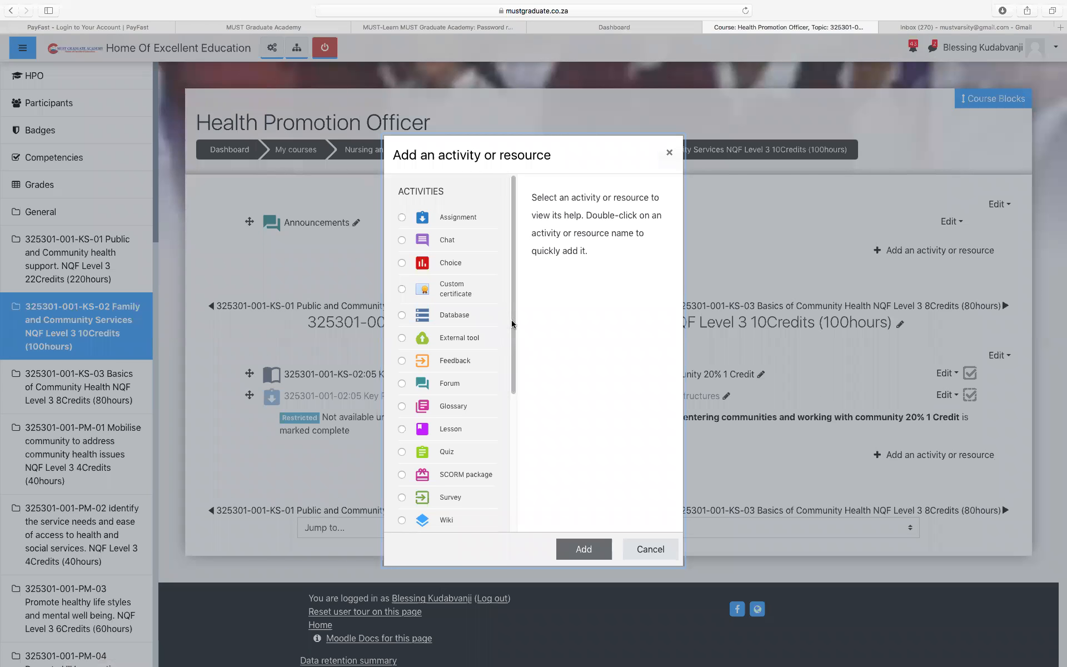
scroll(511, 407, "down", 5)
scroll(512, 408, "down", 3)
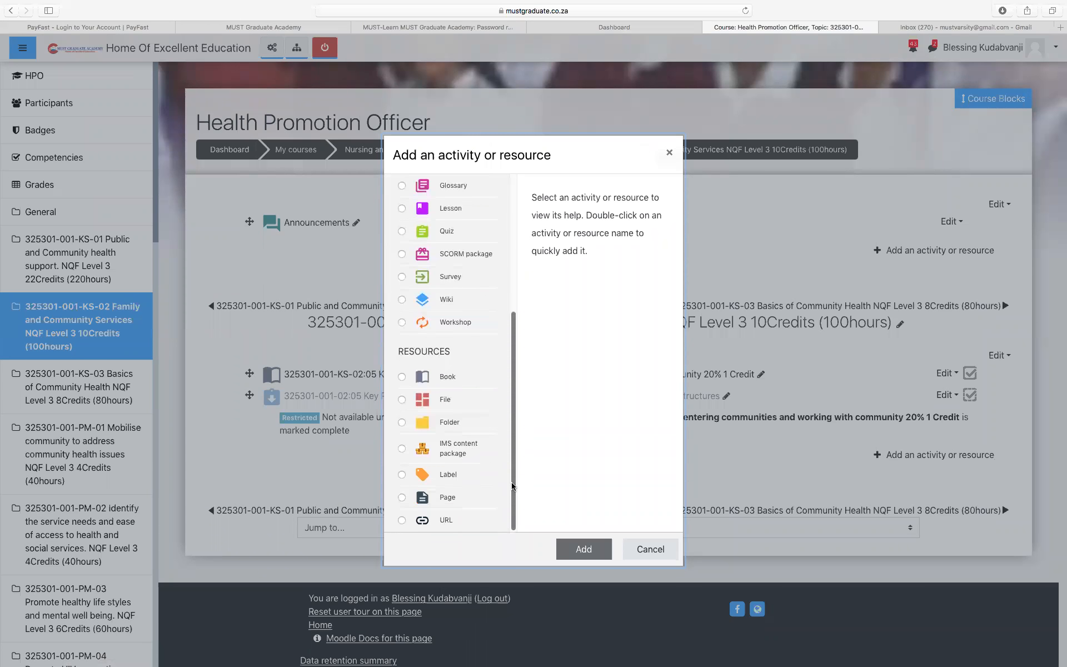
left_click(449, 378)
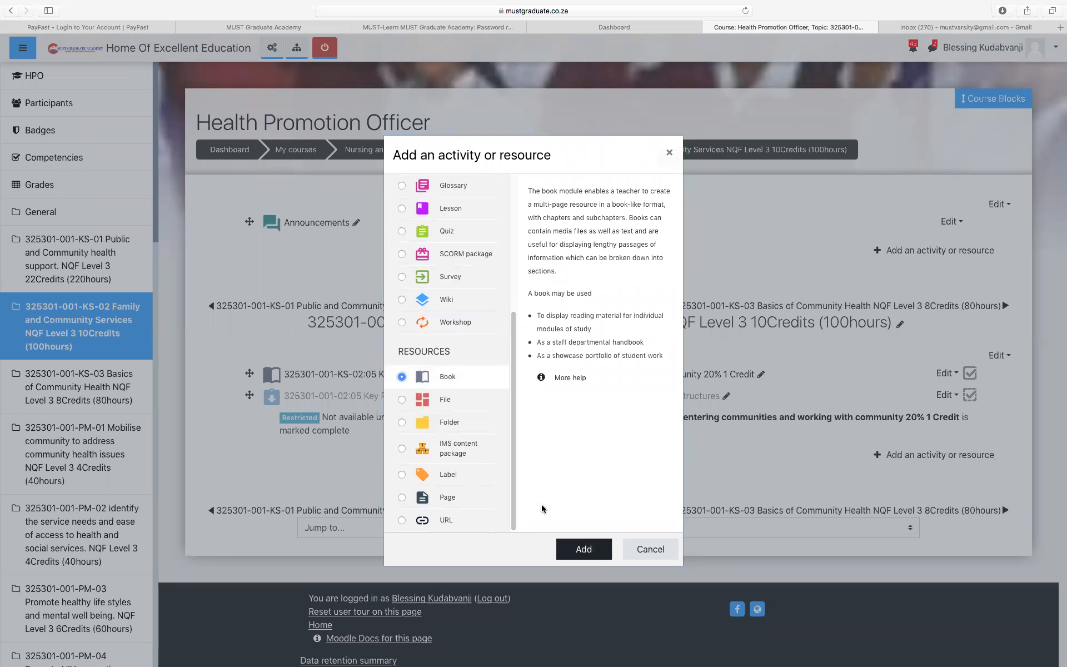
left_click(580, 551)
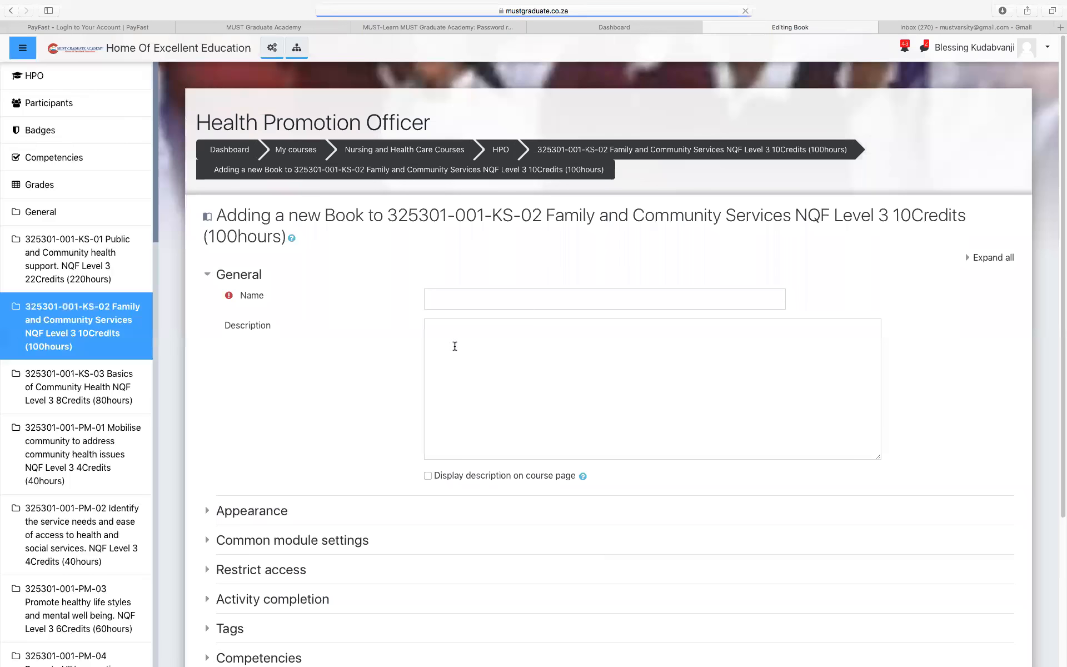
- Name the book "325301-KS-02:08 Cultural context and practices & how this impact on health and health life styles."
left_click(501, 301)
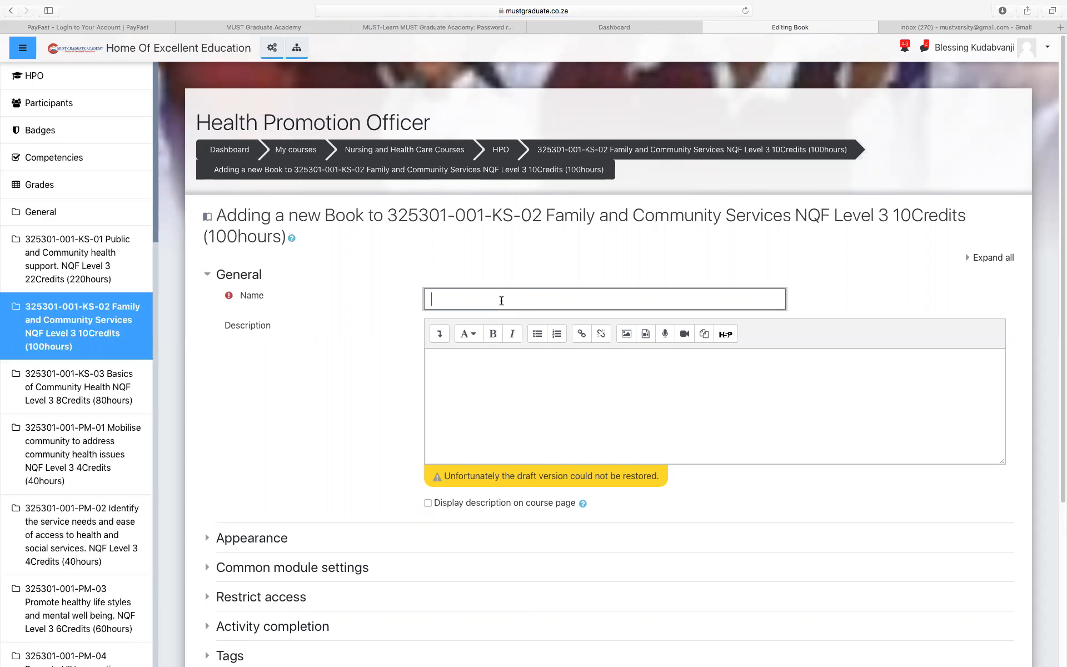
type("325301-KS-02")
type(":08")
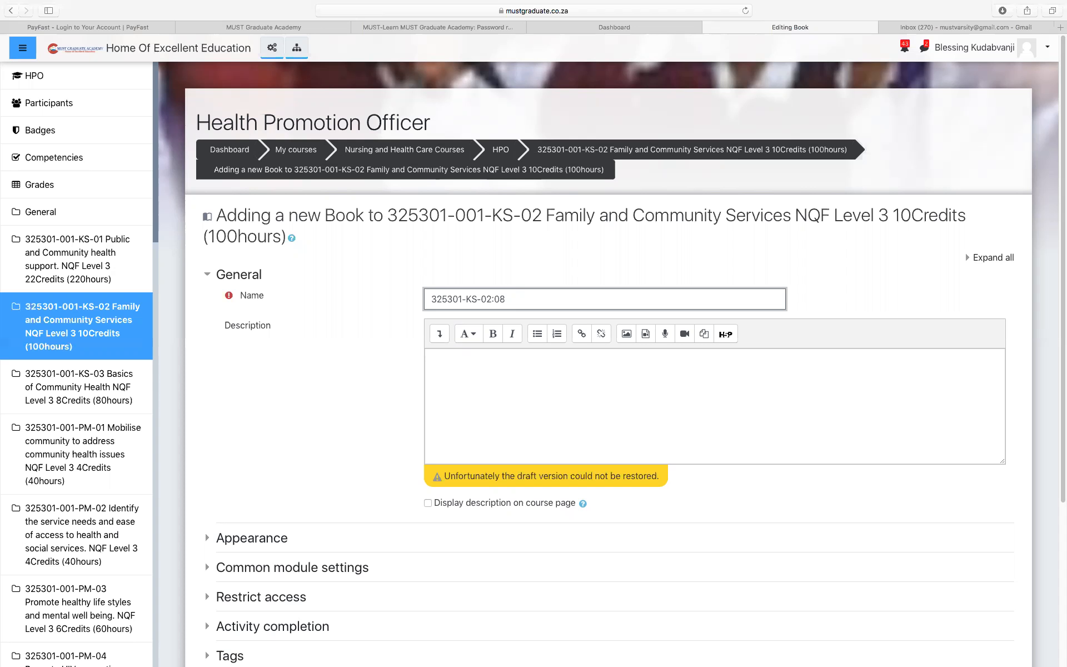
type("Cultural co")
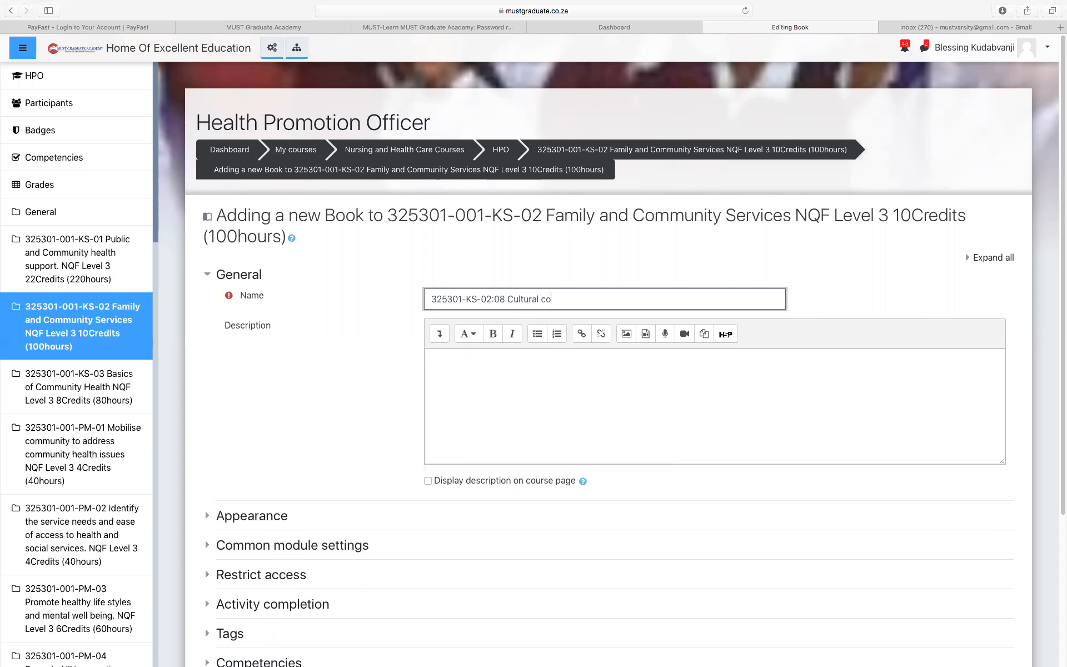
type("ntext and practices & how")
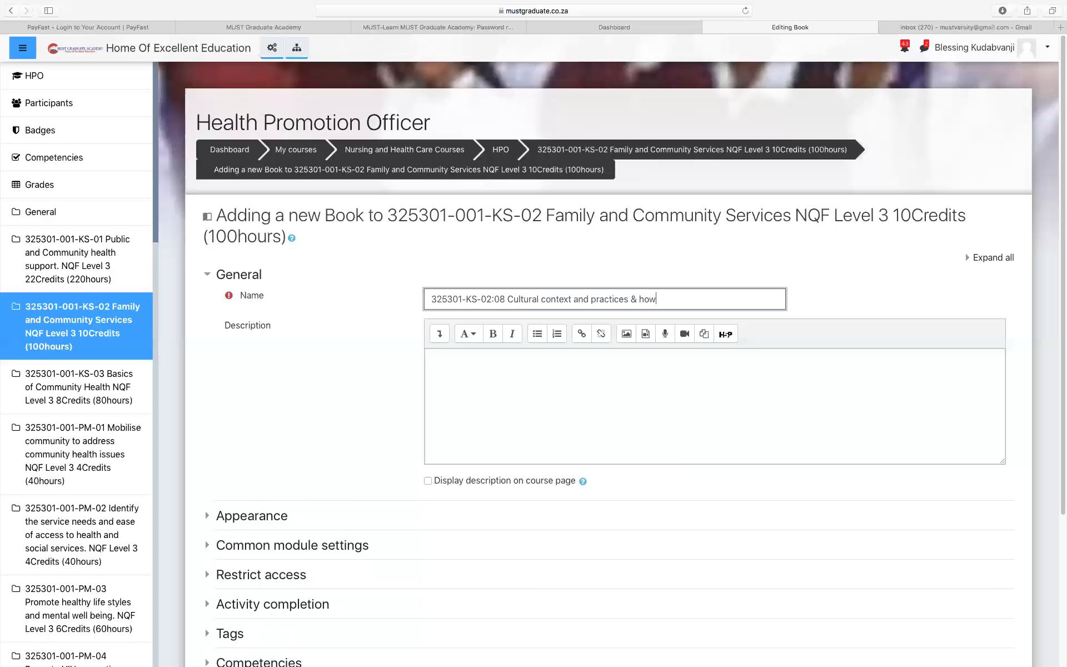
type(" his")
key("BackSpace")
key("BackSpace")
key("BackSpace")
type("this impact on health and health")
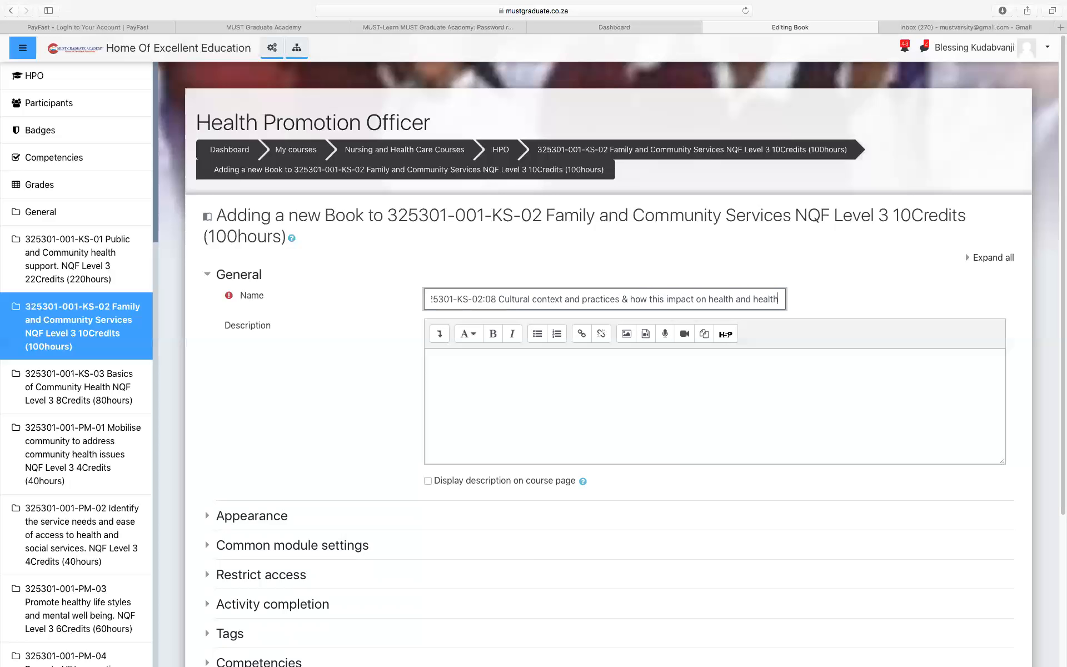
type(" life")
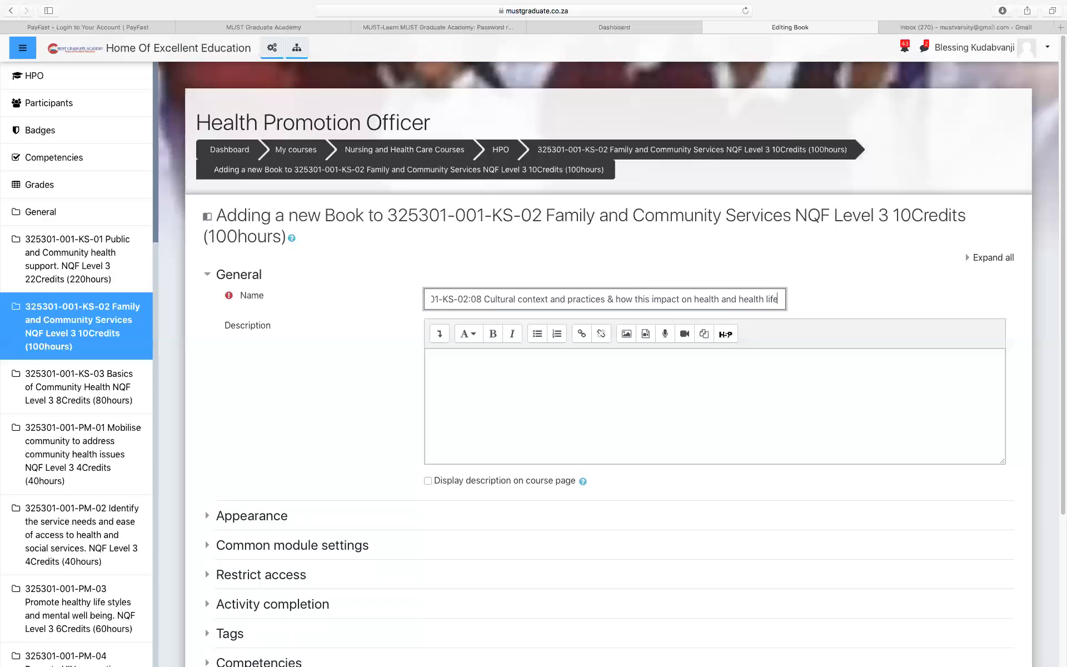
type(" sty")
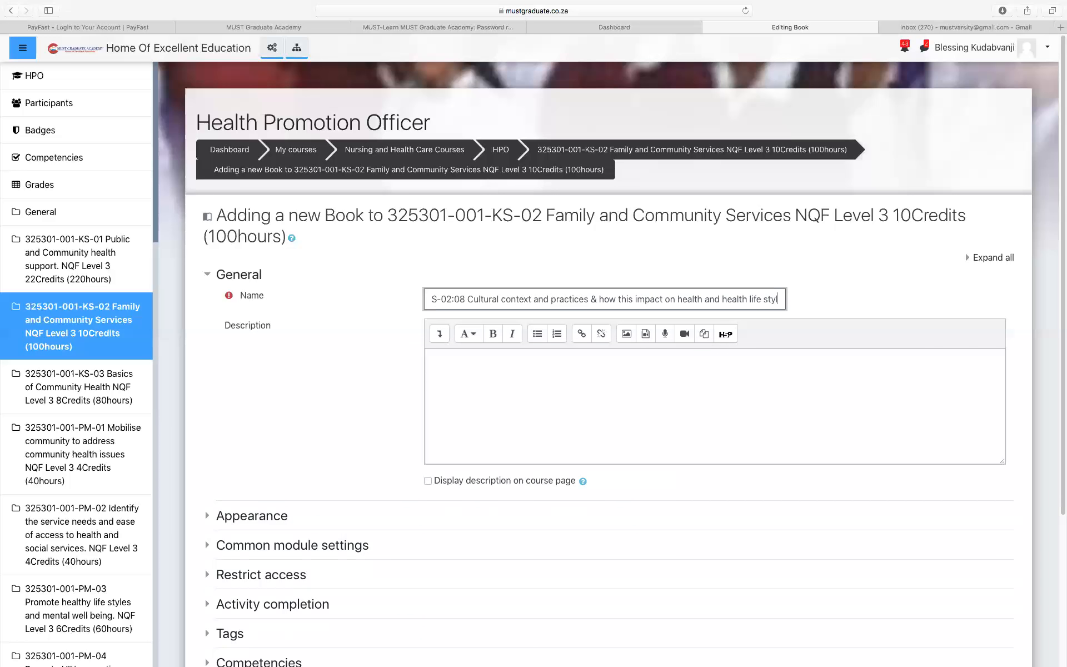
type("le.")
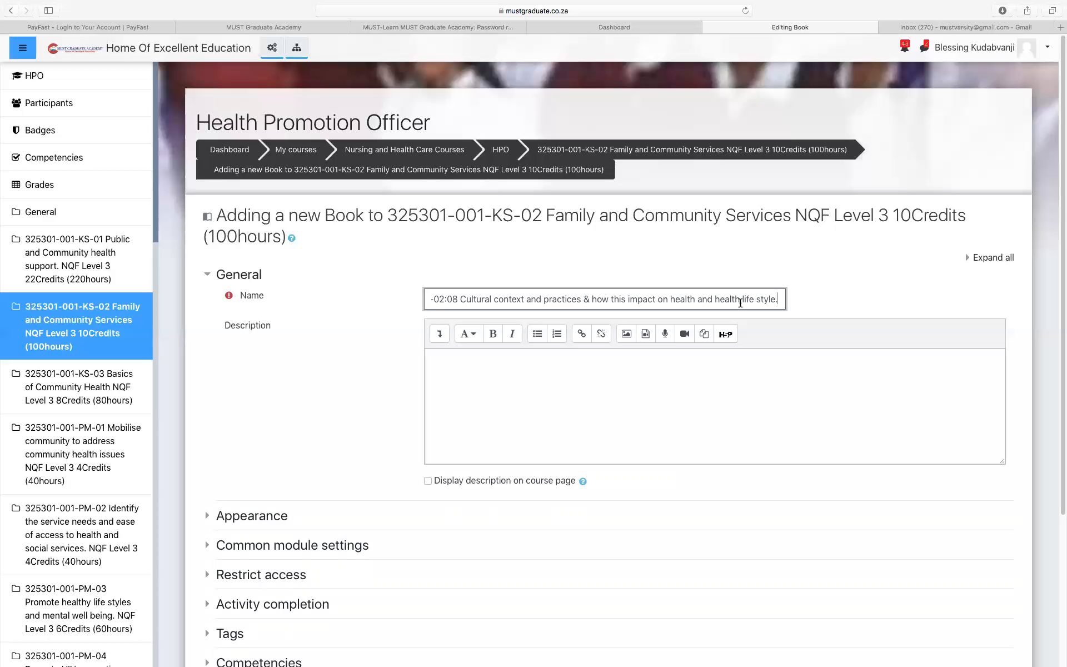
key("Left")
type("s")
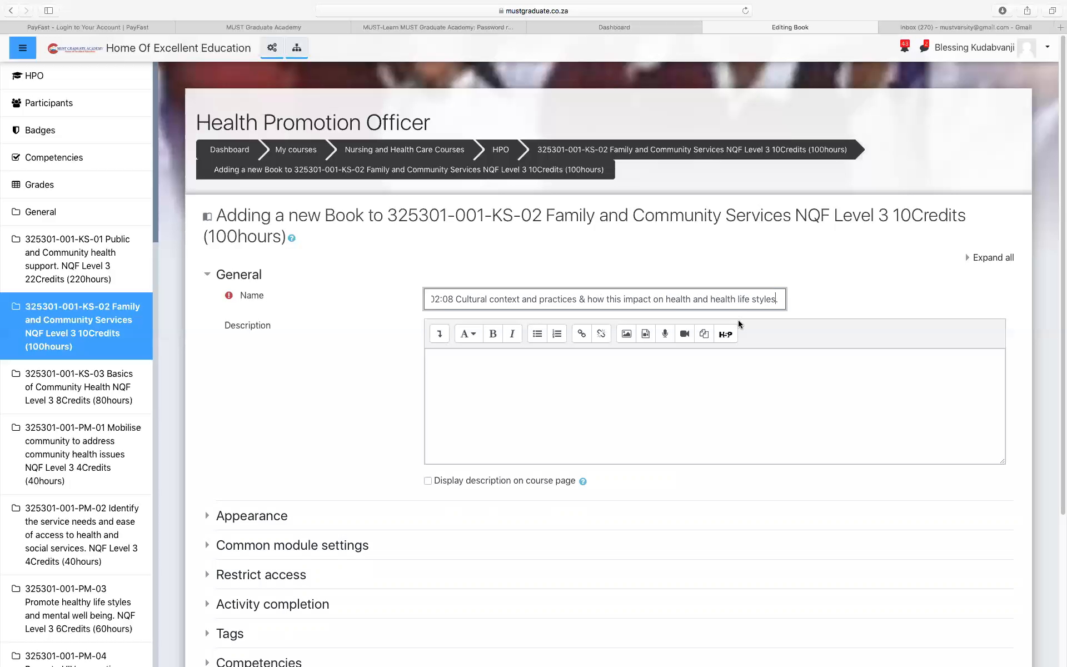
- Leave the book's description empty and choose Numbers as the chapter formatting in its appearance settings
left_click(610, 380)
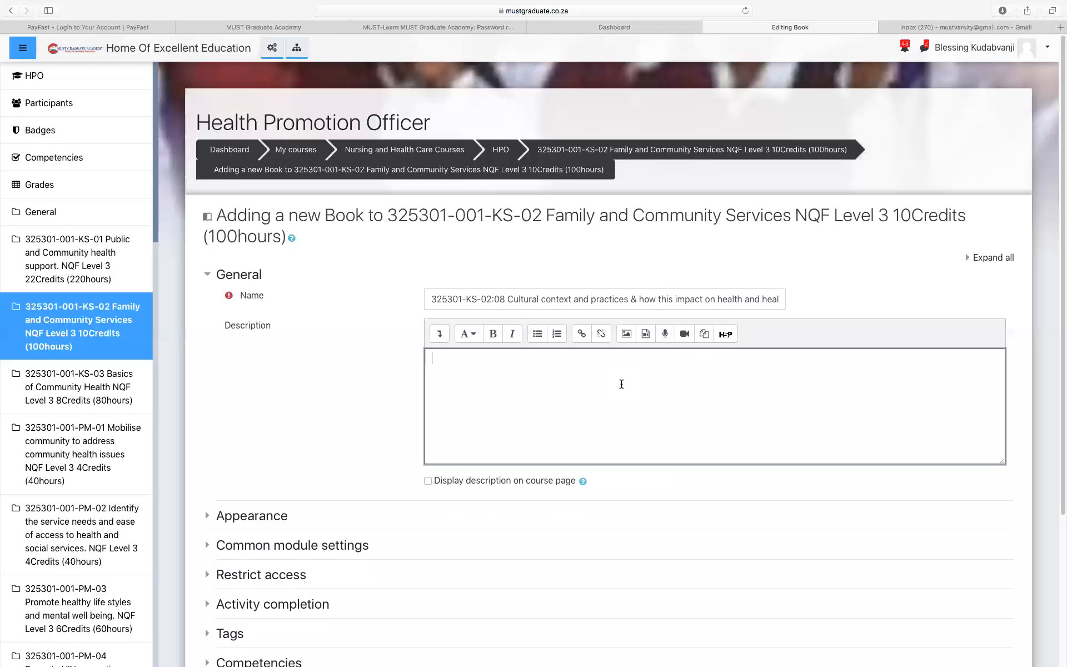
left_click(621, 384)
scroll(1059, 261, "down", 5)
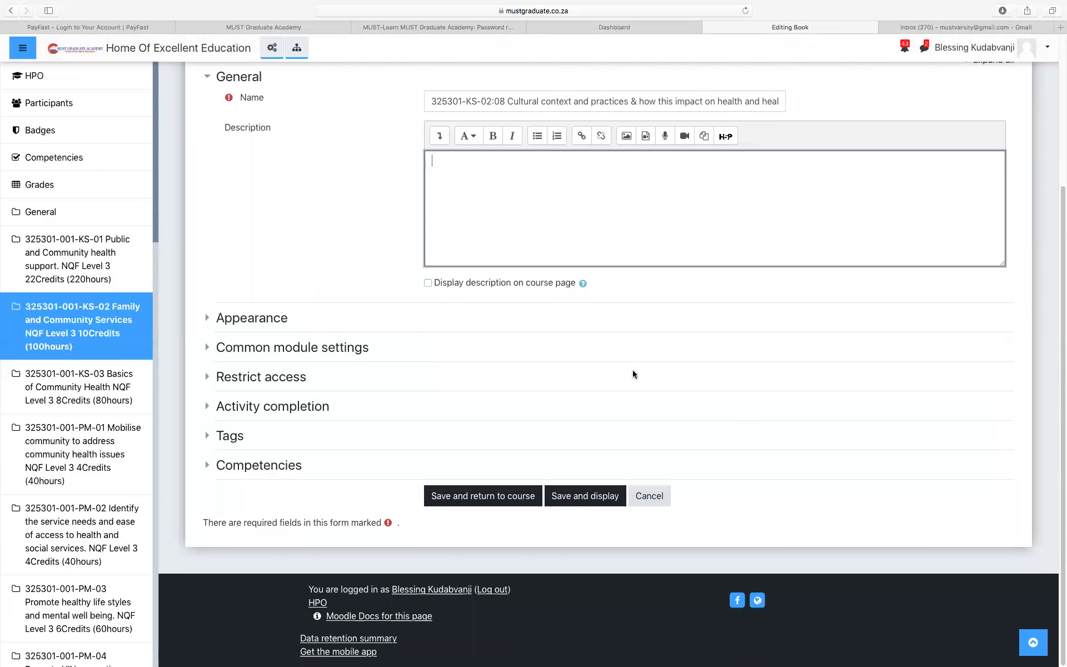
left_click(208, 319)
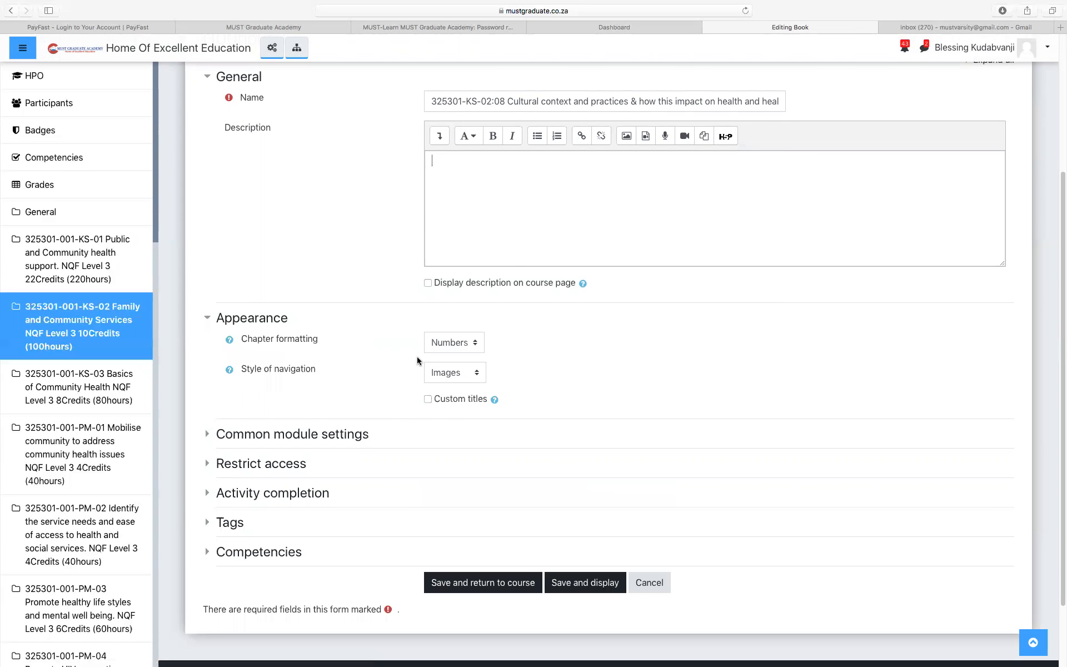
left_click(457, 345)
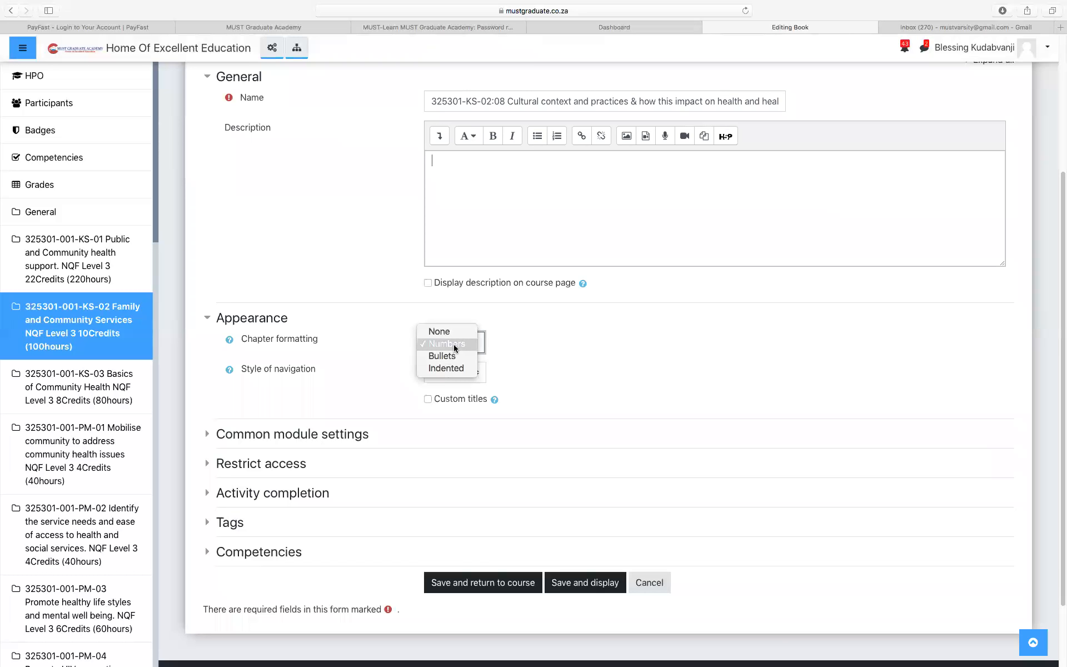
left_click(454, 346)
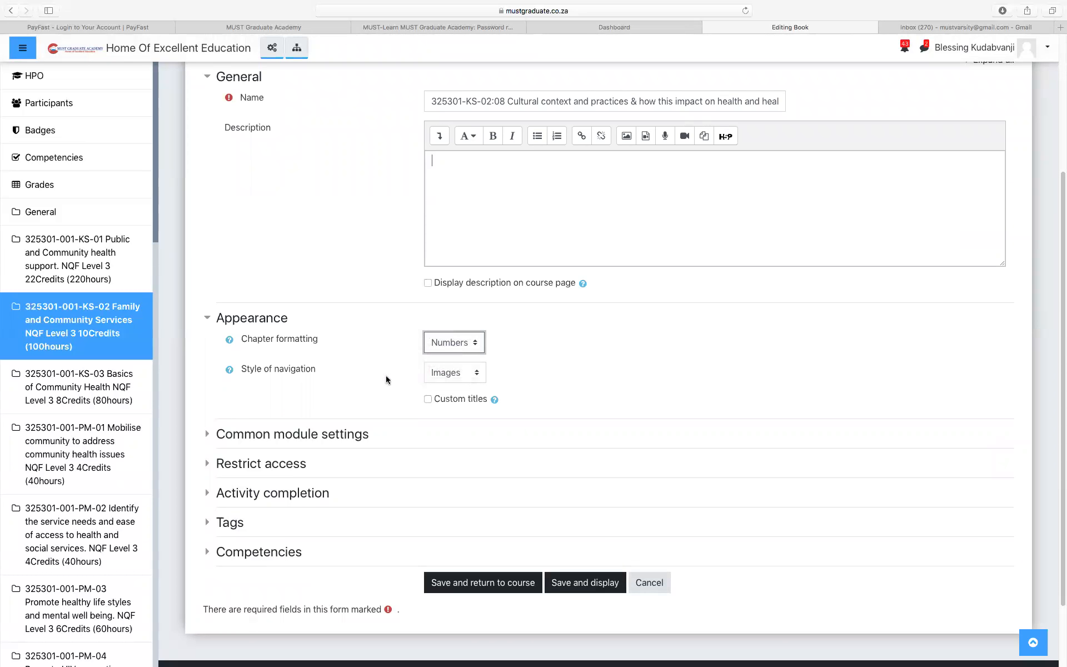
- Keep Images as the book's style of navigation and enable custom titles in its appearance settings
left_click(455, 373)
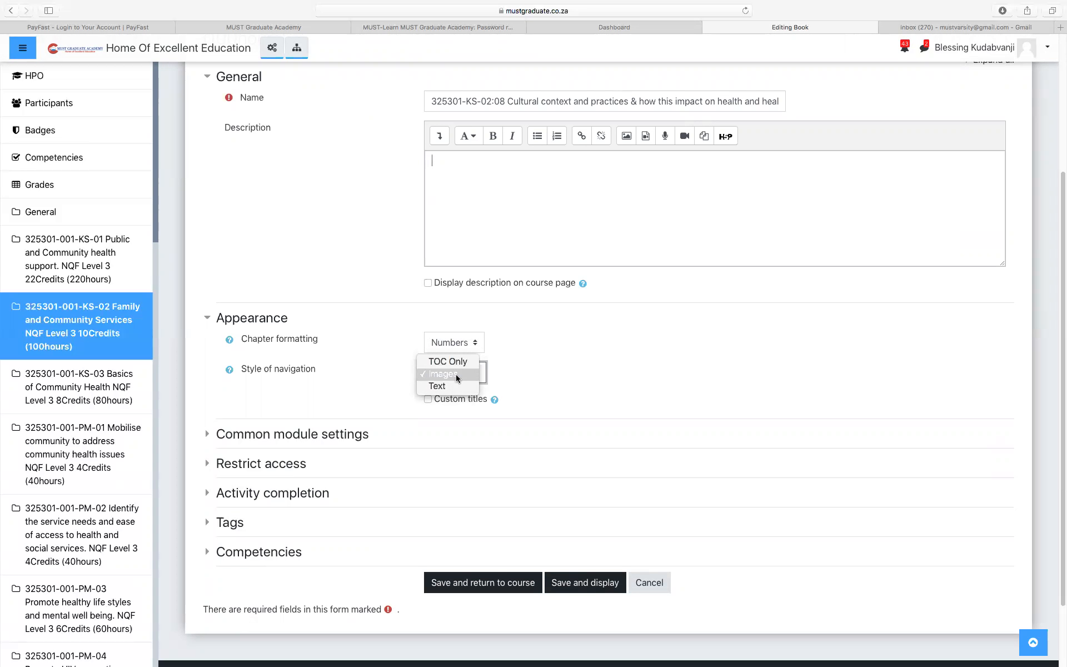
left_click(456, 374)
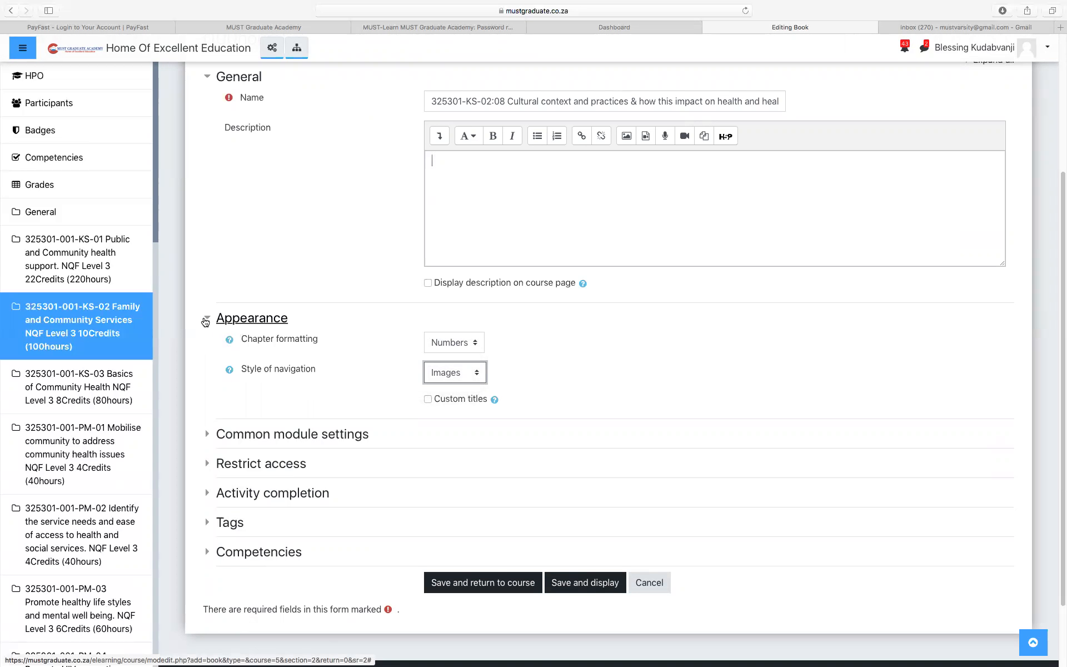
left_click(428, 399)
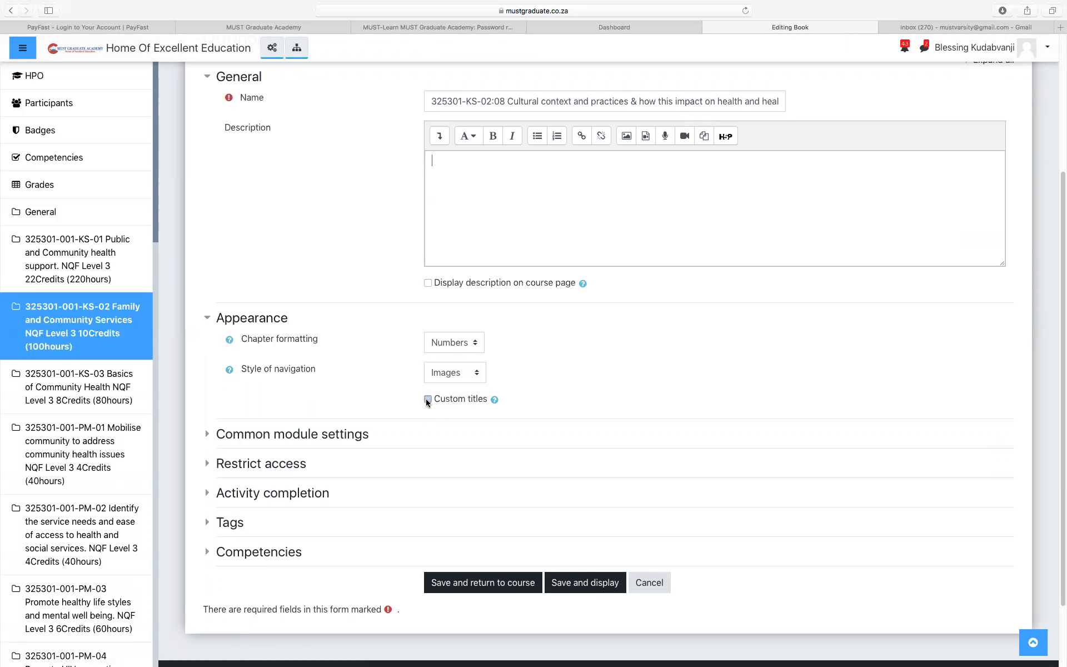
left_click(494, 399)
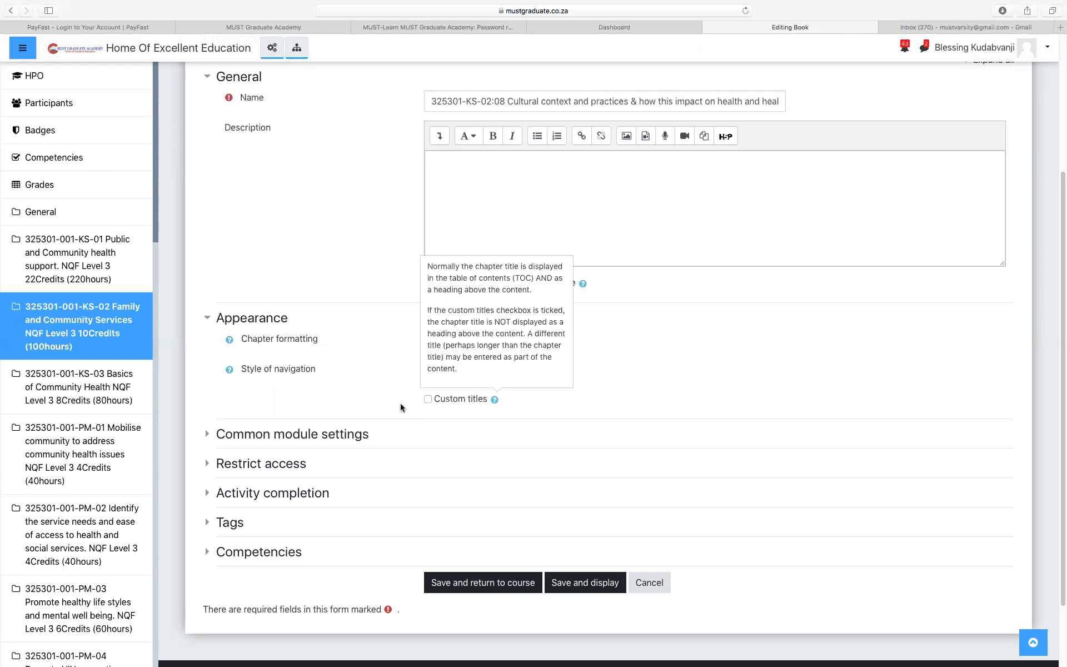
left_click(427, 400)
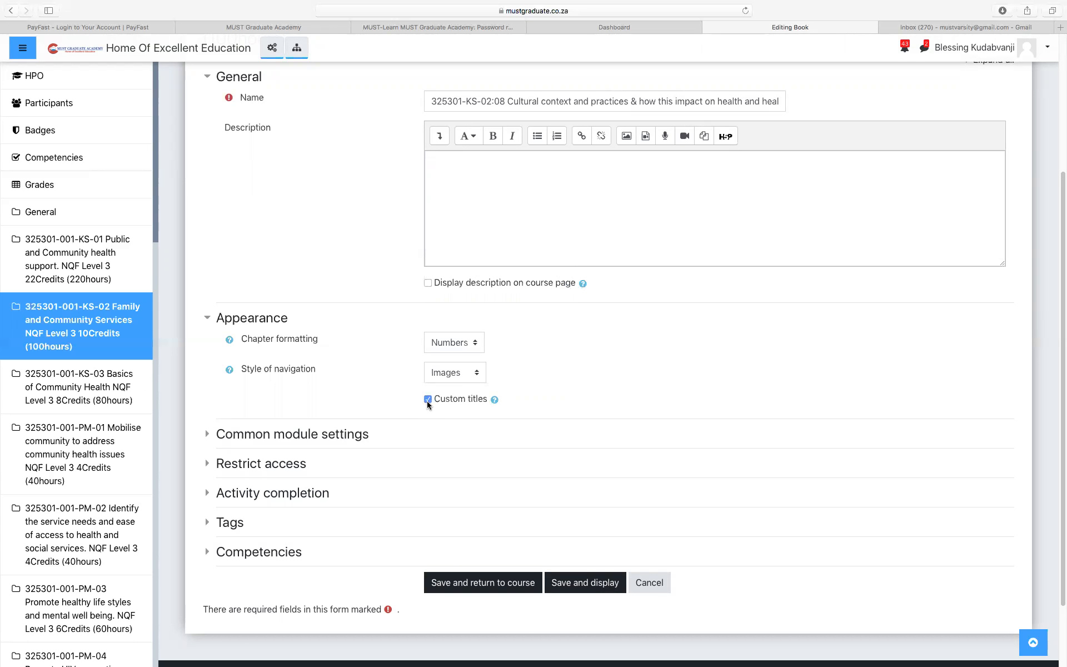
left_click(207, 320)
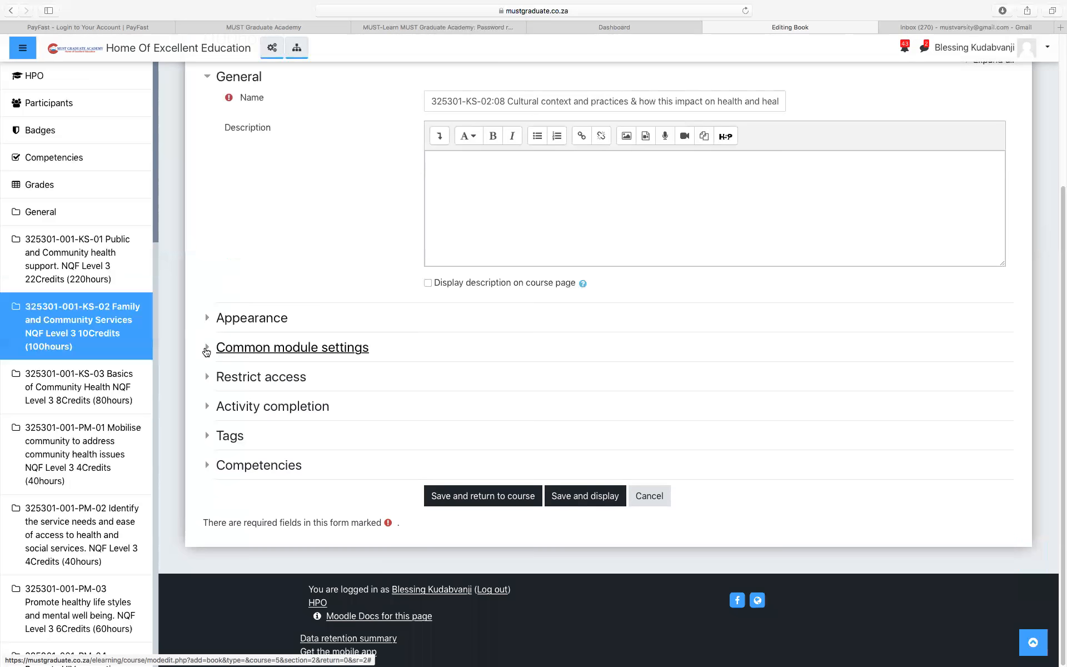
- Keep the book's availability as Show on course page and set its ID number to 325301-KS-02:08
left_click(206, 350)
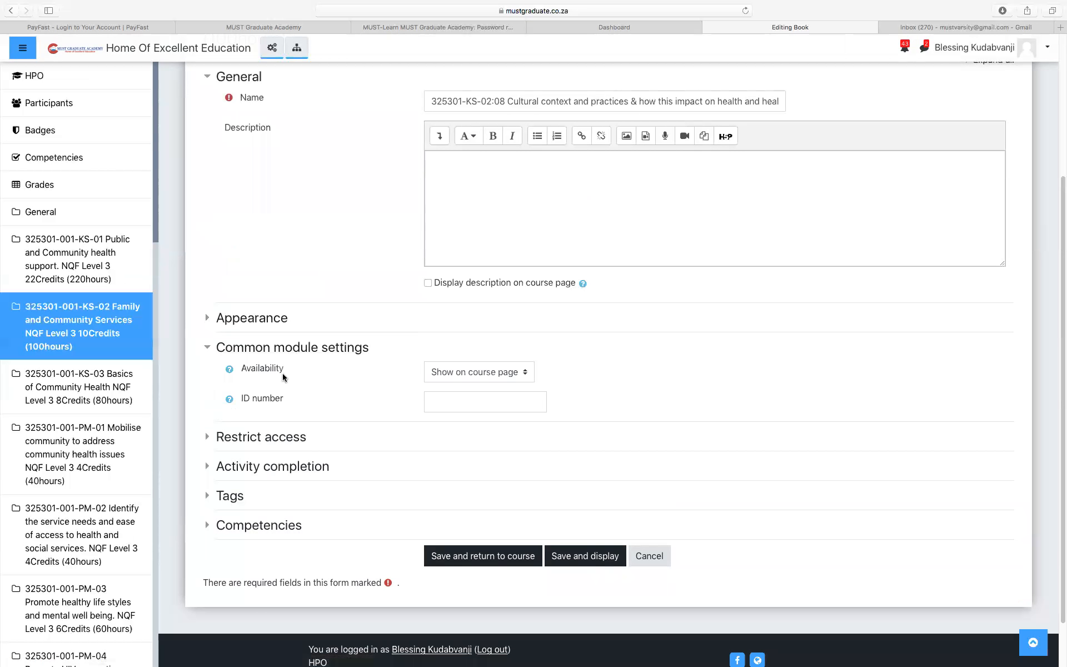
left_click(498, 371)
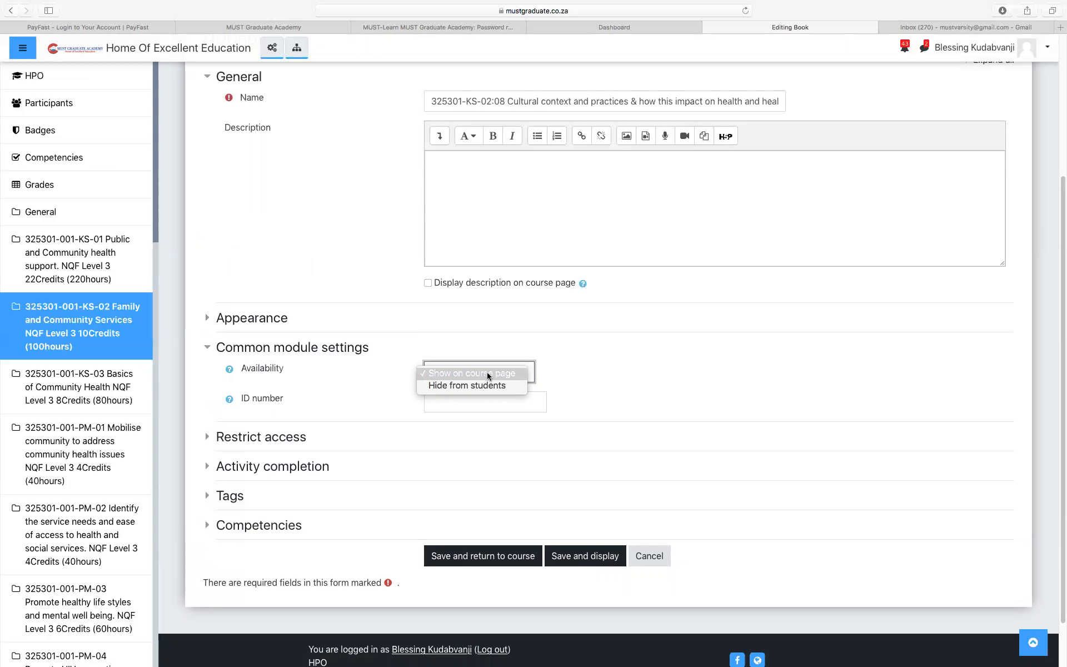
left_click(488, 375)
left_click(461, 400)
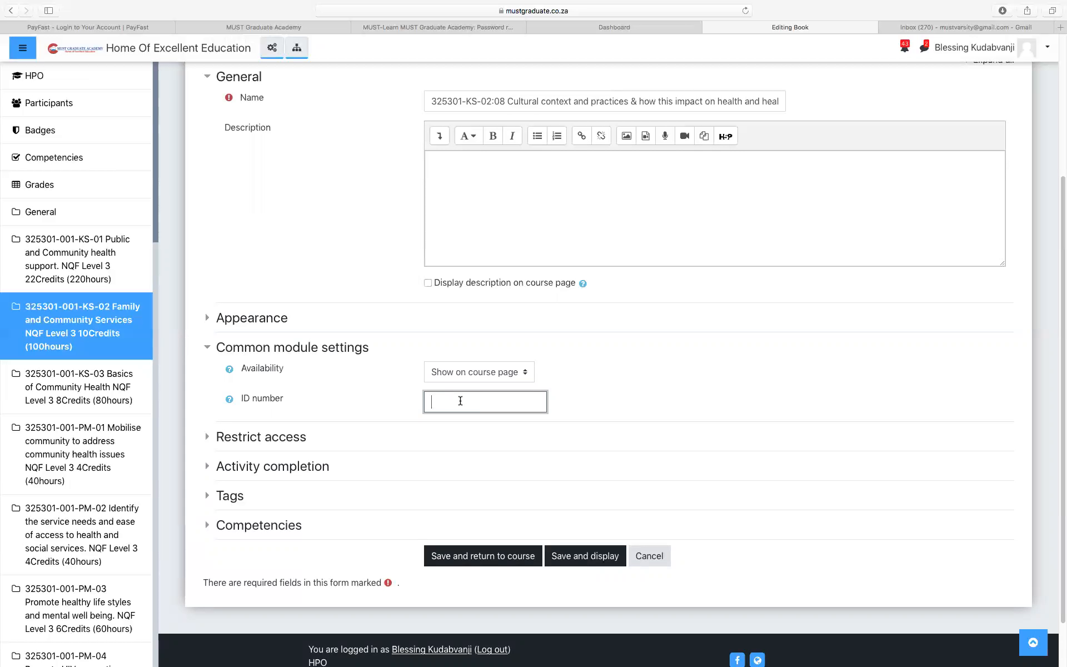
type("325301-KS-02:08")
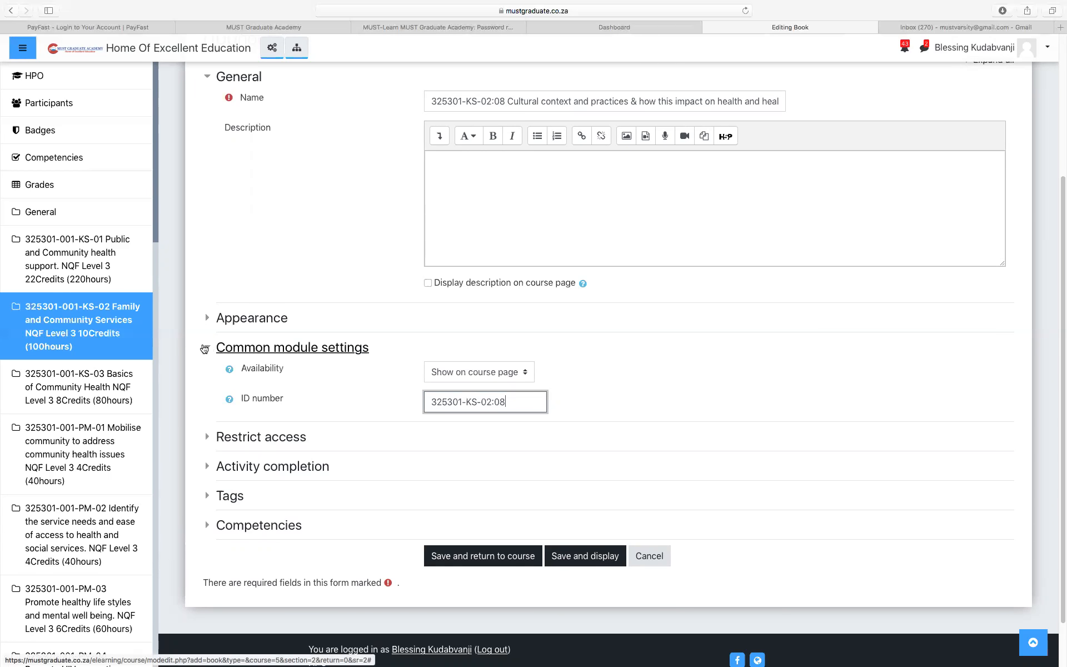
left_click(205, 348)
- Examine the access restriction types offered for the book without adding any restriction
left_click(207, 376)
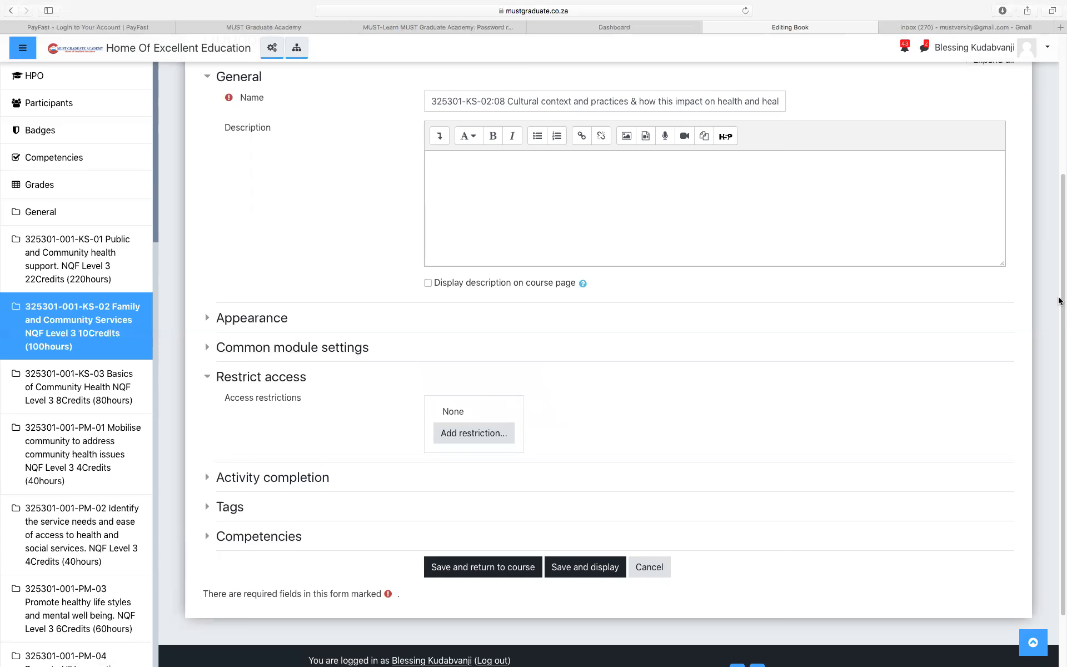
scroll(1028, 333, "down", 3)
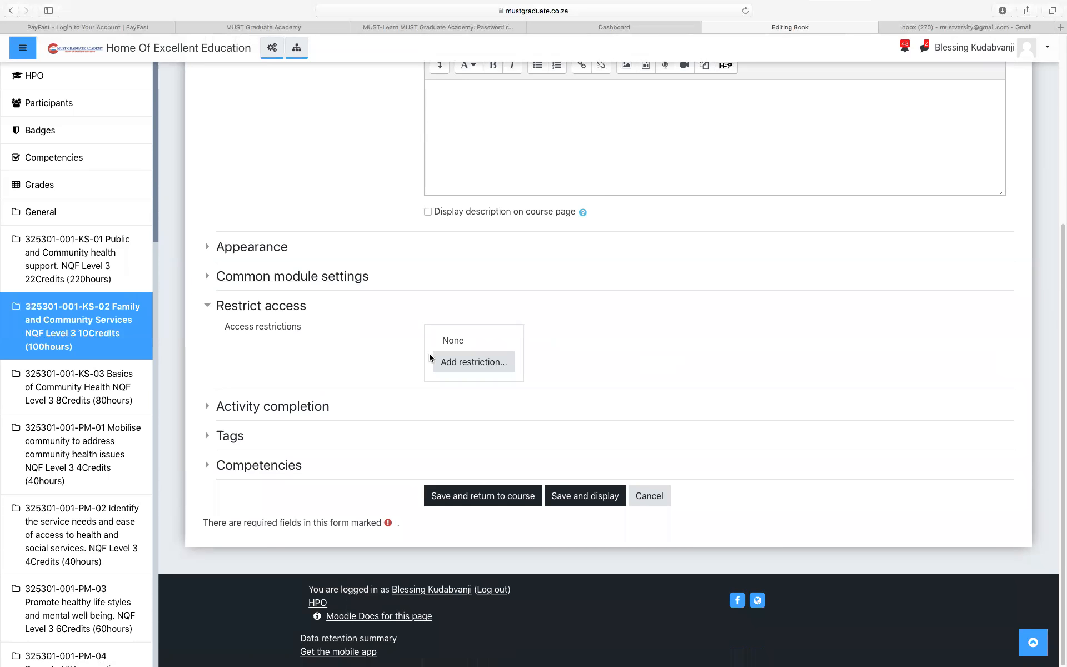
left_click(474, 362)
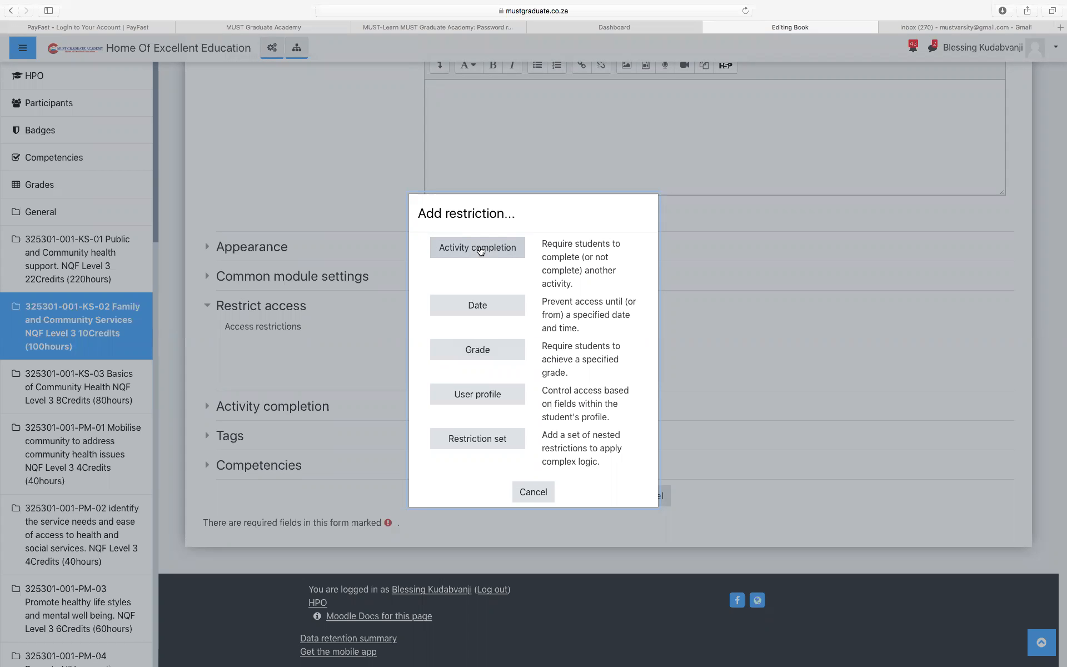
left_click(532, 492)
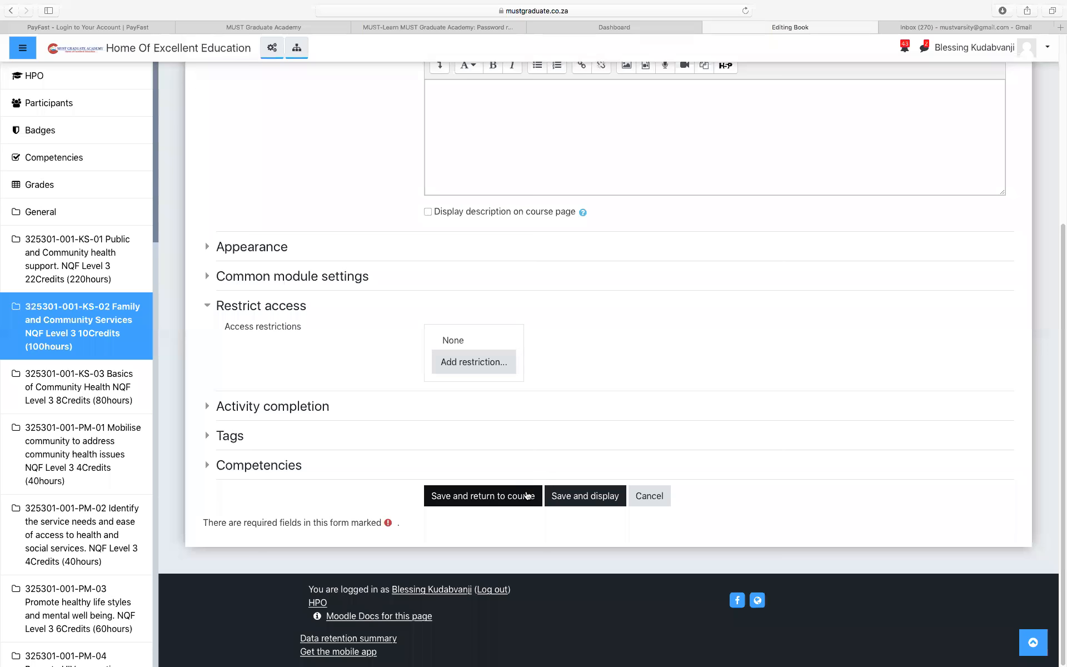
left_click(206, 307)
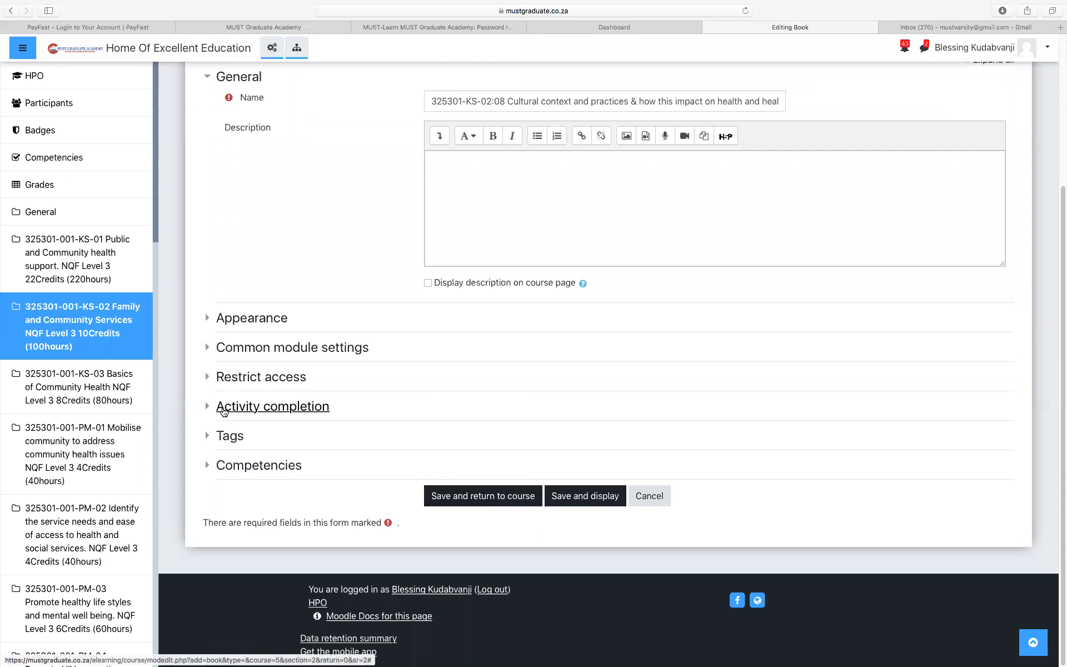
- Set completion tracking to "Show activity as complete when conditions are met", requiring students to view the book and leaving the expected completion date disabled
left_click(223, 411)
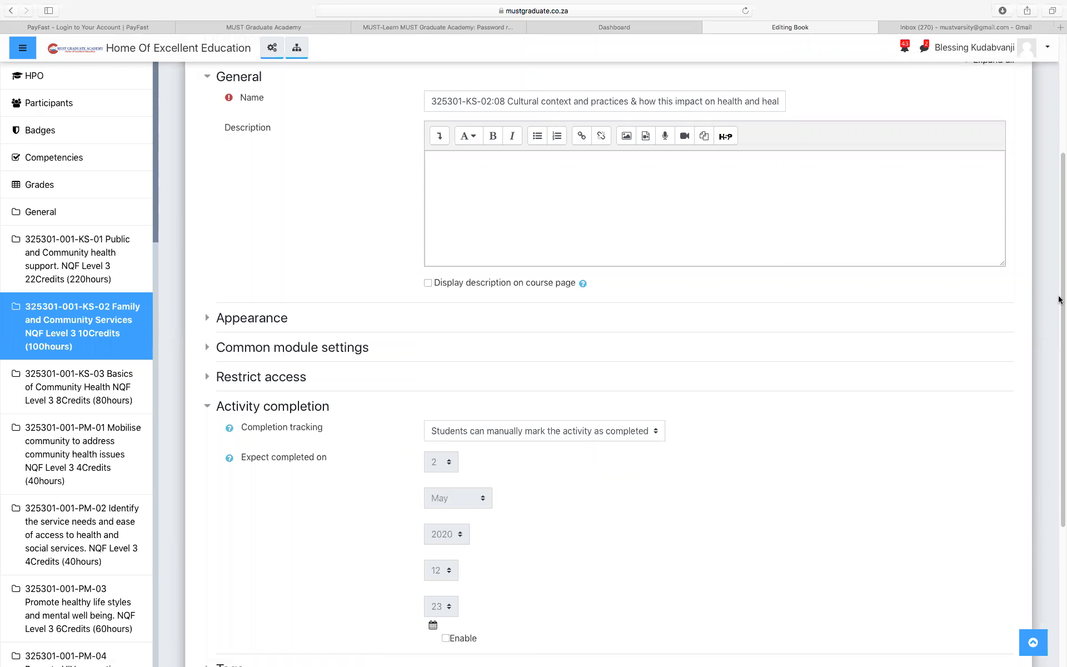
scroll(1059, 300, "down", 5)
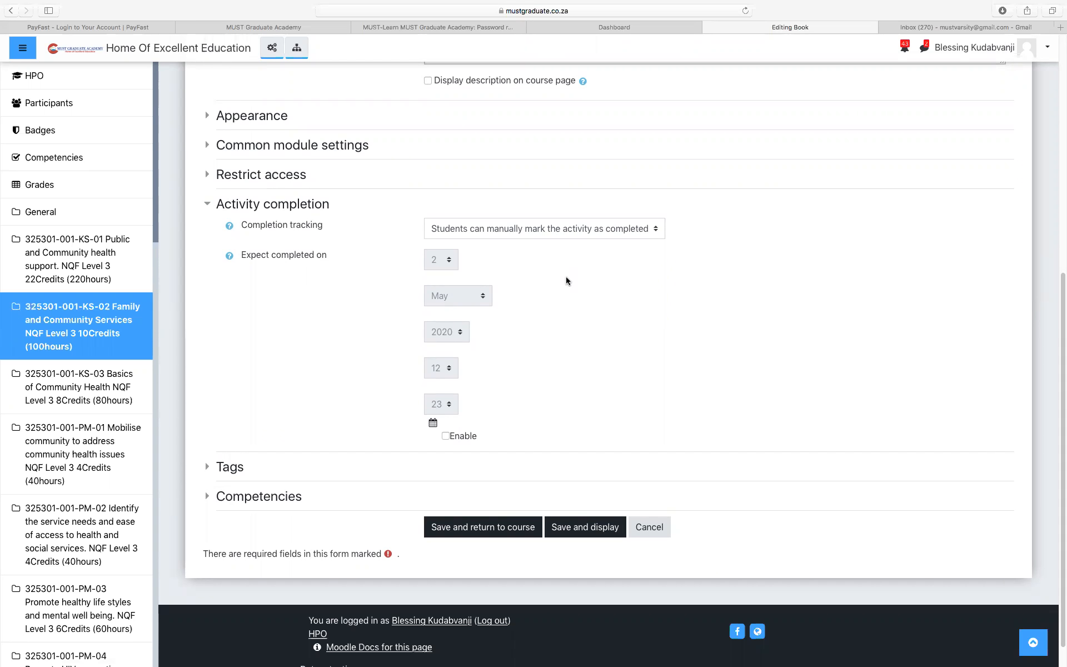
left_click(568, 232)
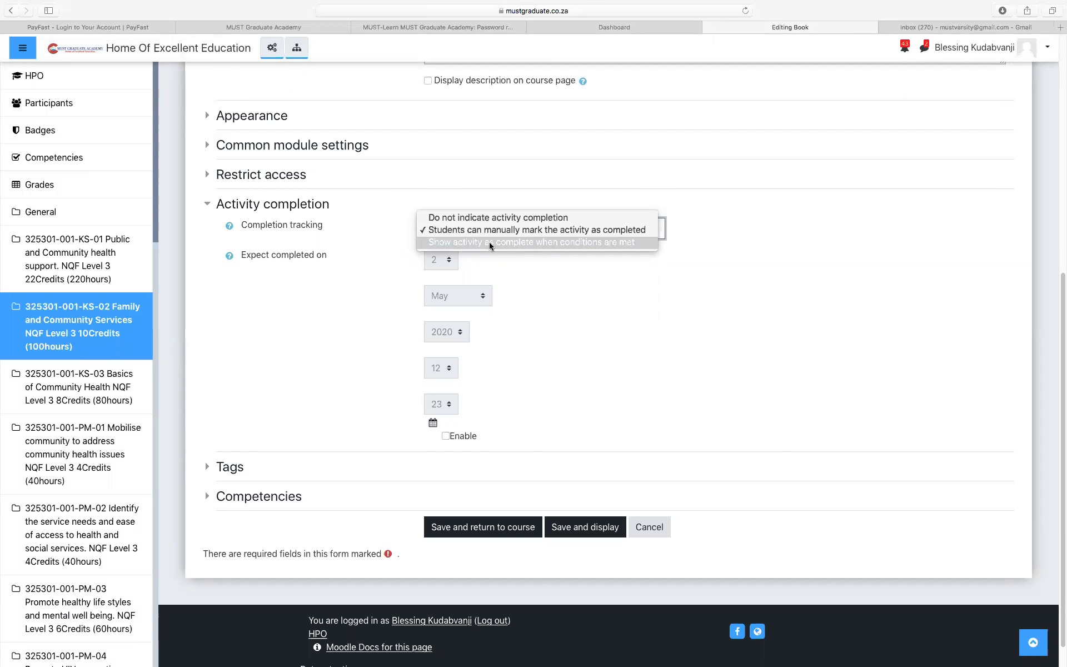
left_click(522, 242)
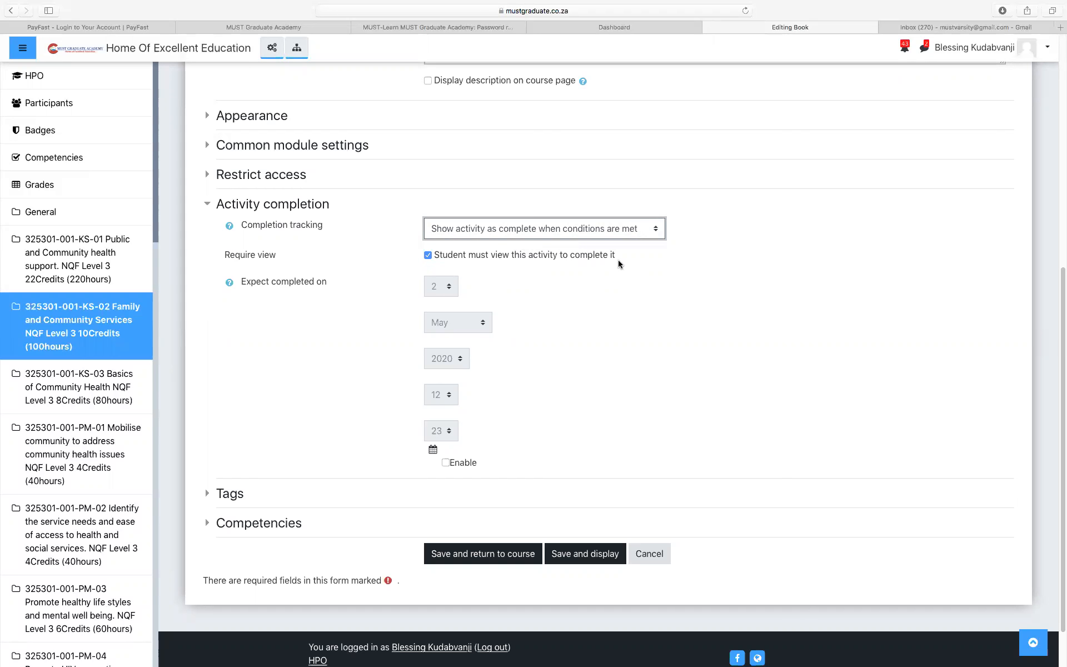
left_click(566, 227)
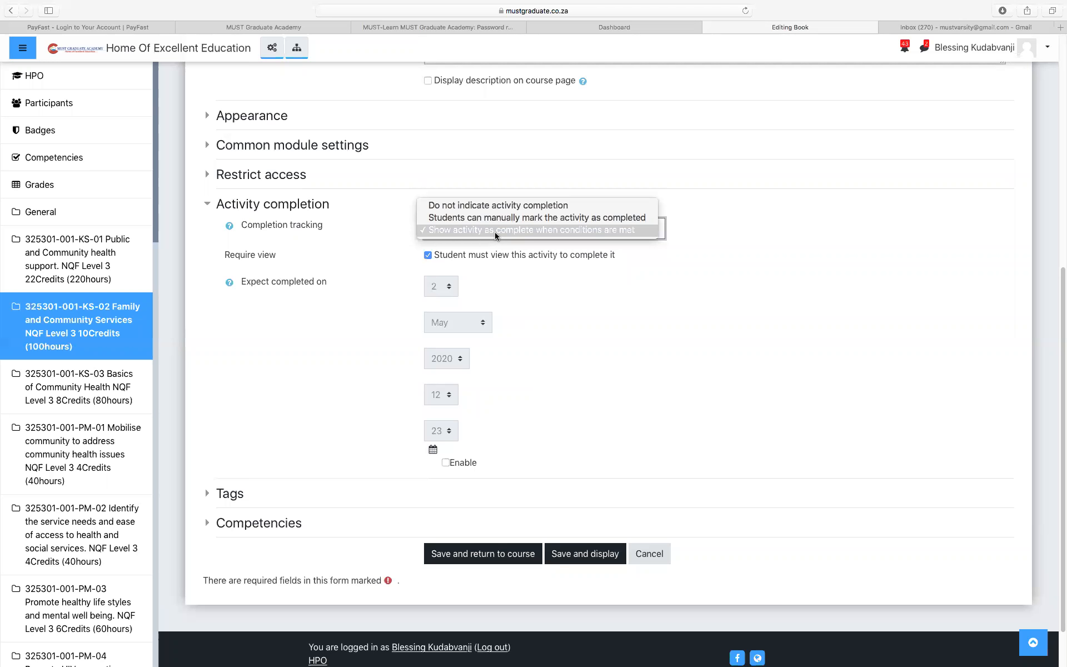
left_click(494, 232)
left_click(525, 257)
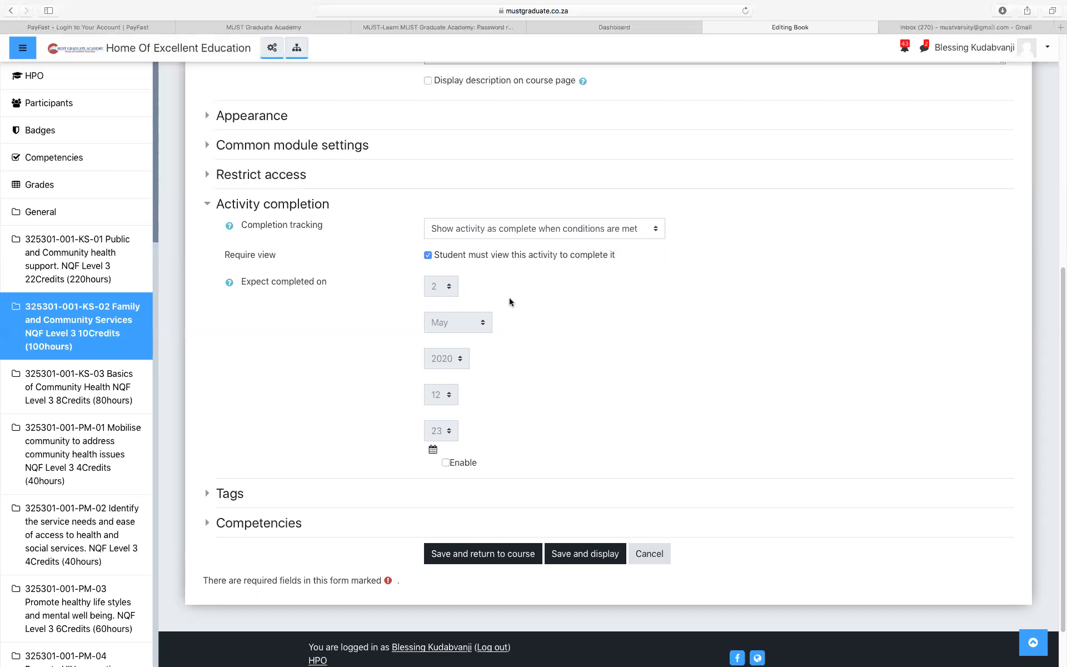
left_click(446, 462)
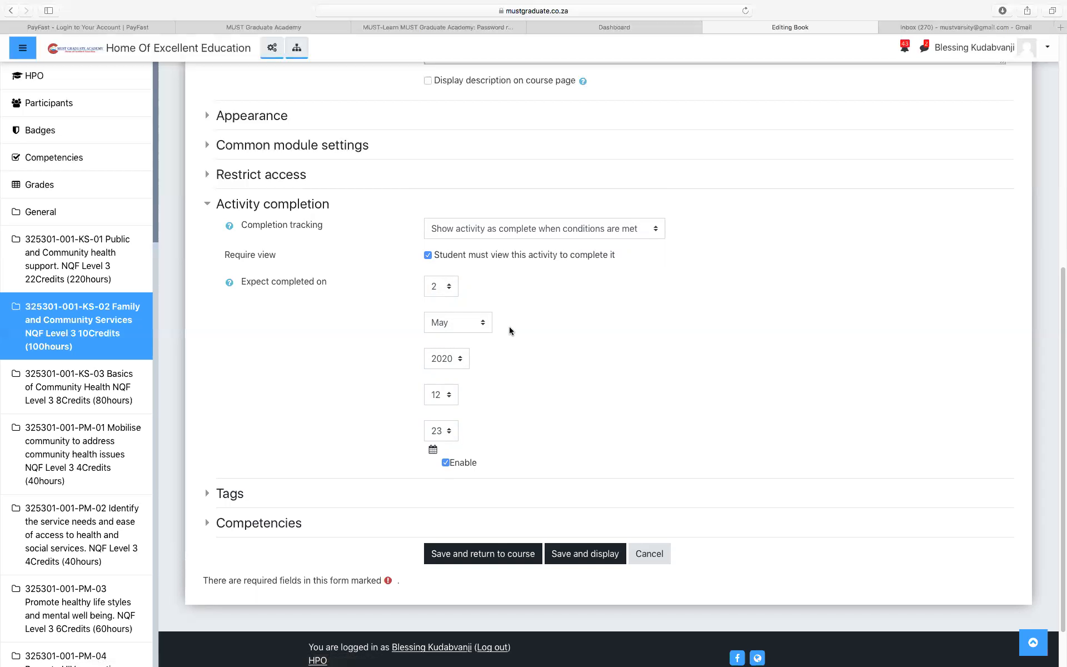
left_click(446, 463)
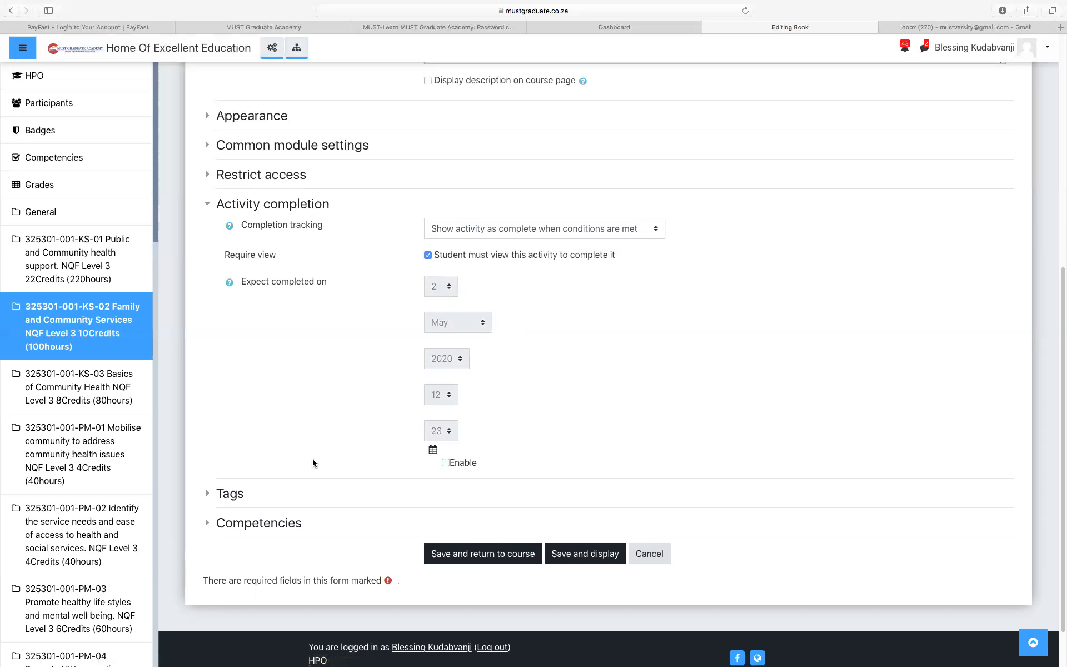
left_click(204, 202)
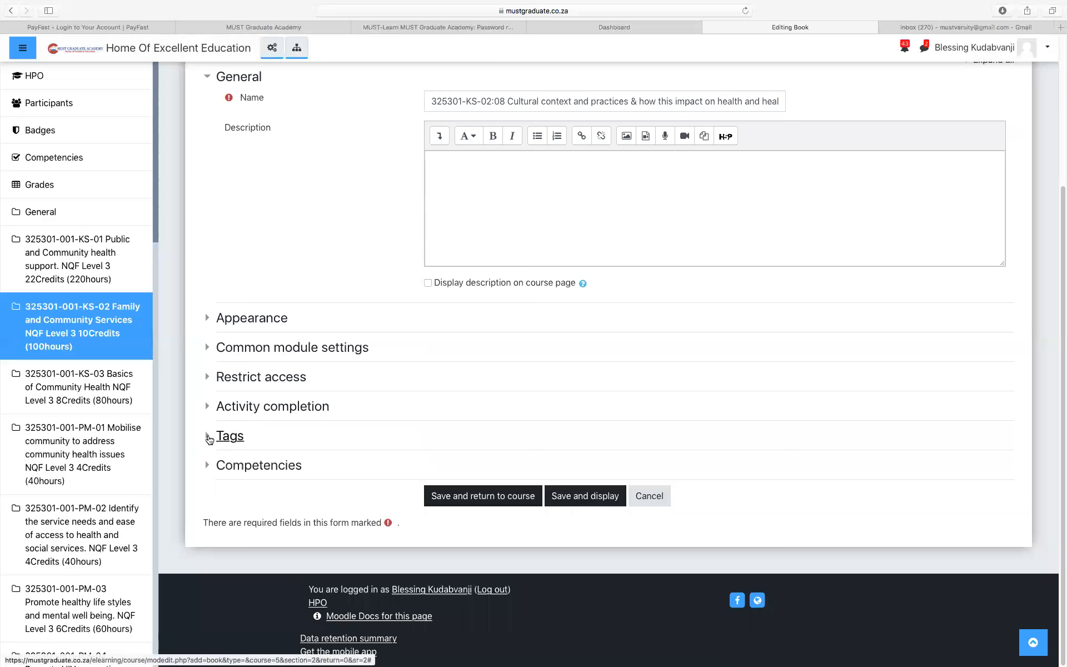
- Copy the code 325301-KS-02:08 from the book's name and add it as a tag
left_click(209, 436)
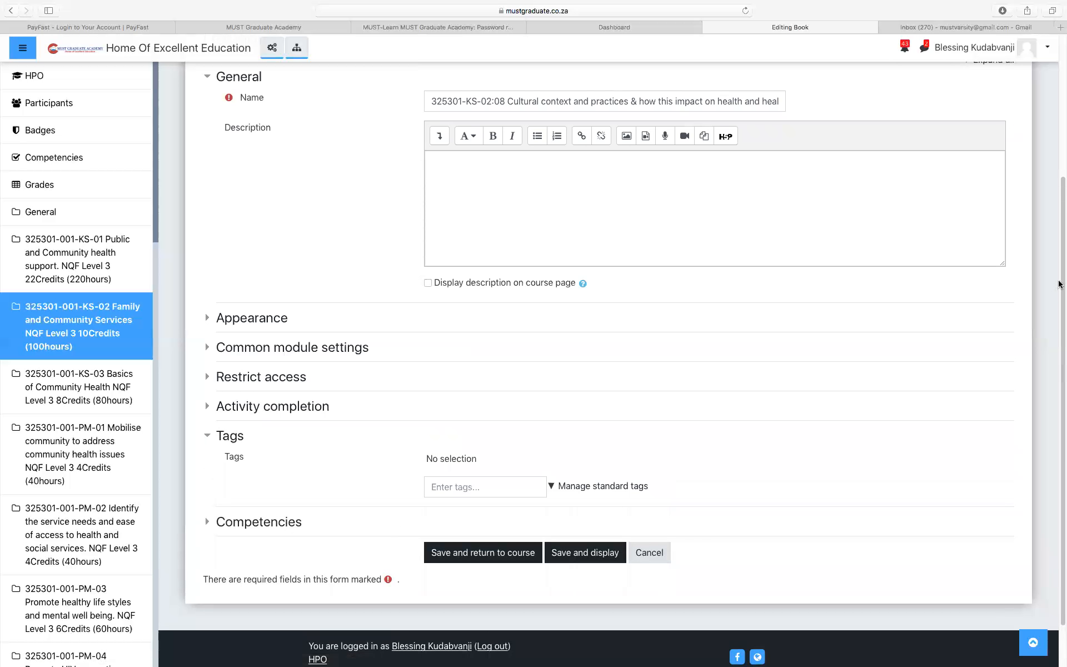
left_click_drag(1061, 286, 1060, 349)
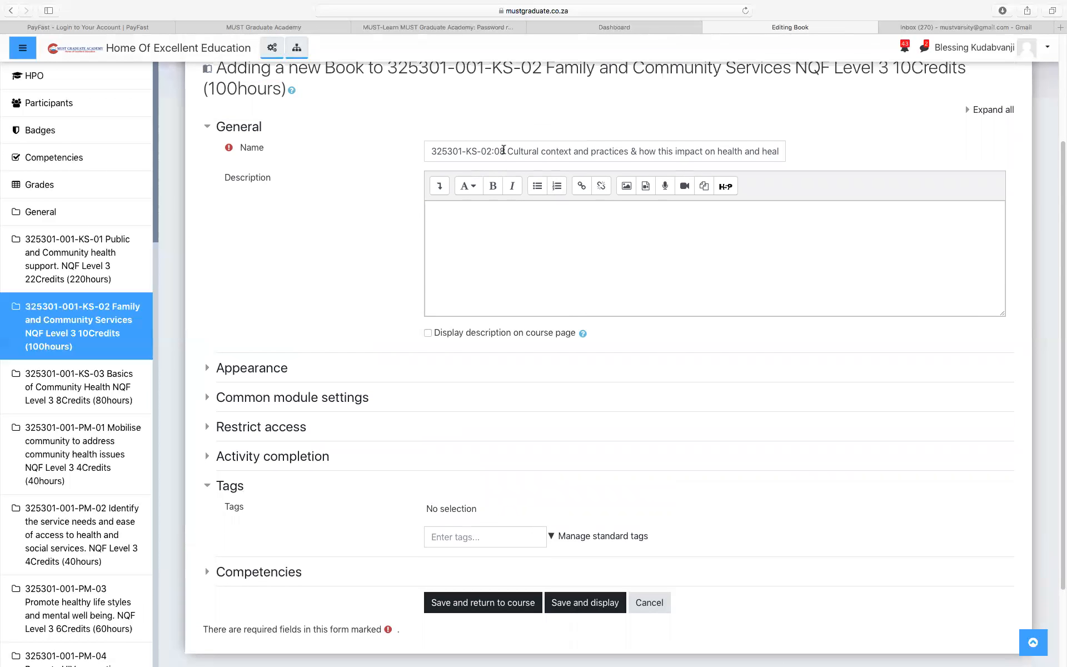
left_click_drag(503, 155, 437, 151)
key("super+c")
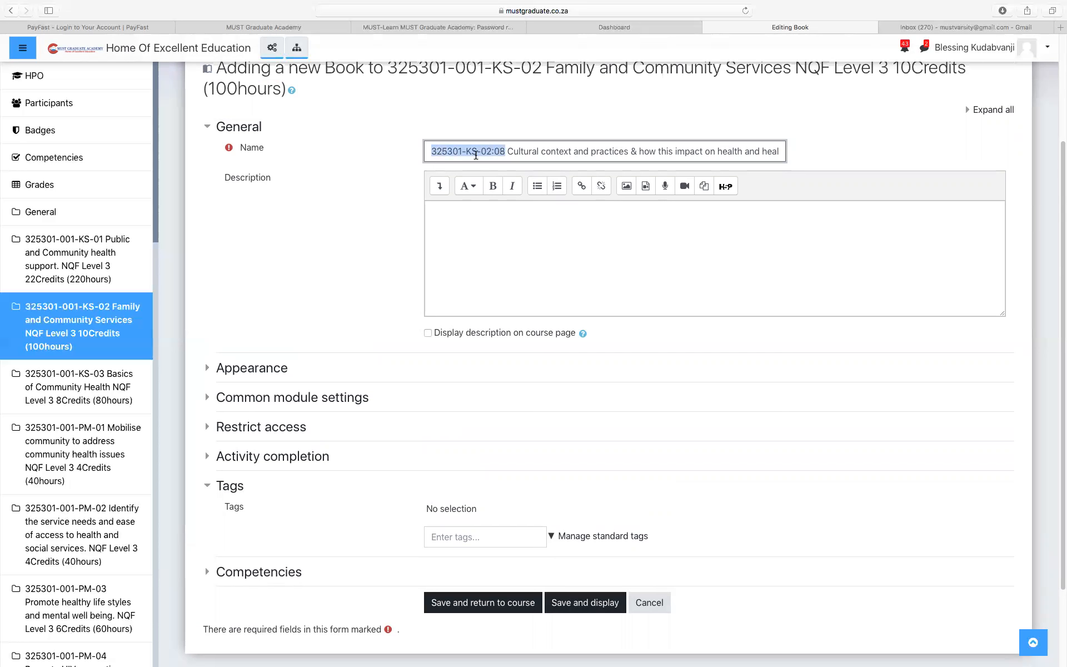
left_click(496, 540)
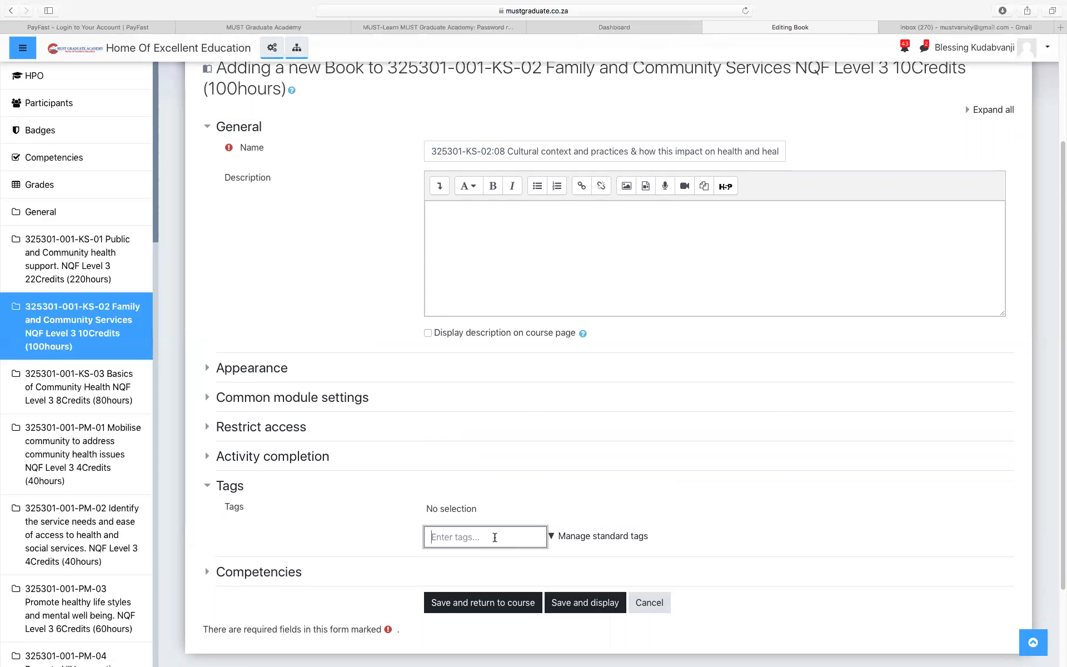
key("super+v")
key("Return")
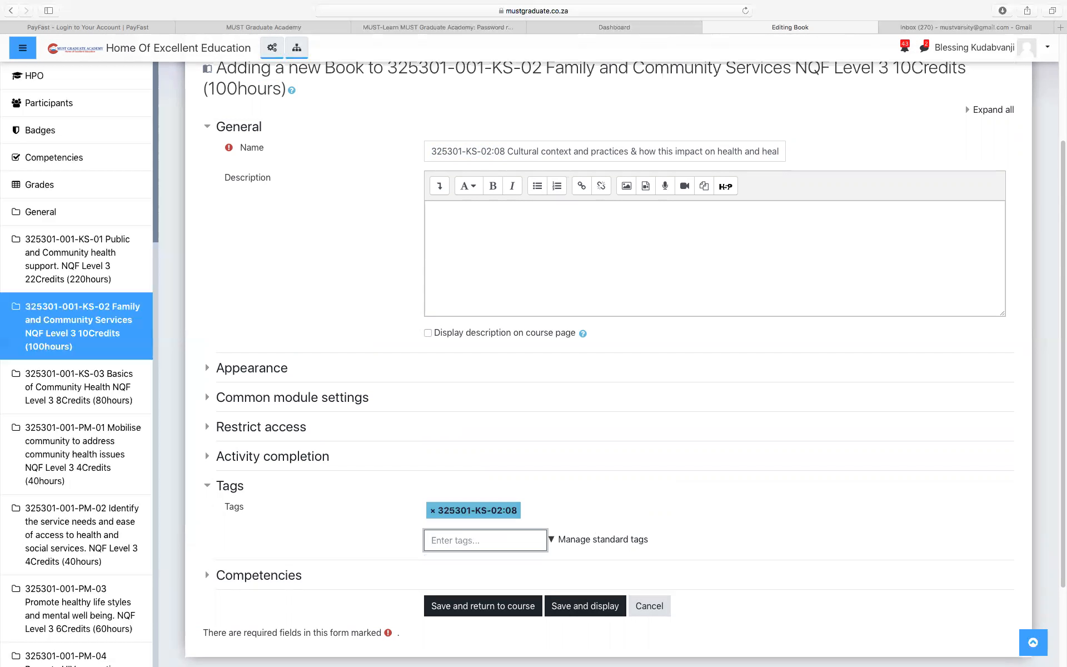
- Add the tags "Cultural context and practices & how this impact on health and health life styles." and "Module 2 chapter 8"
left_click_drag(509, 151, 775, 159)
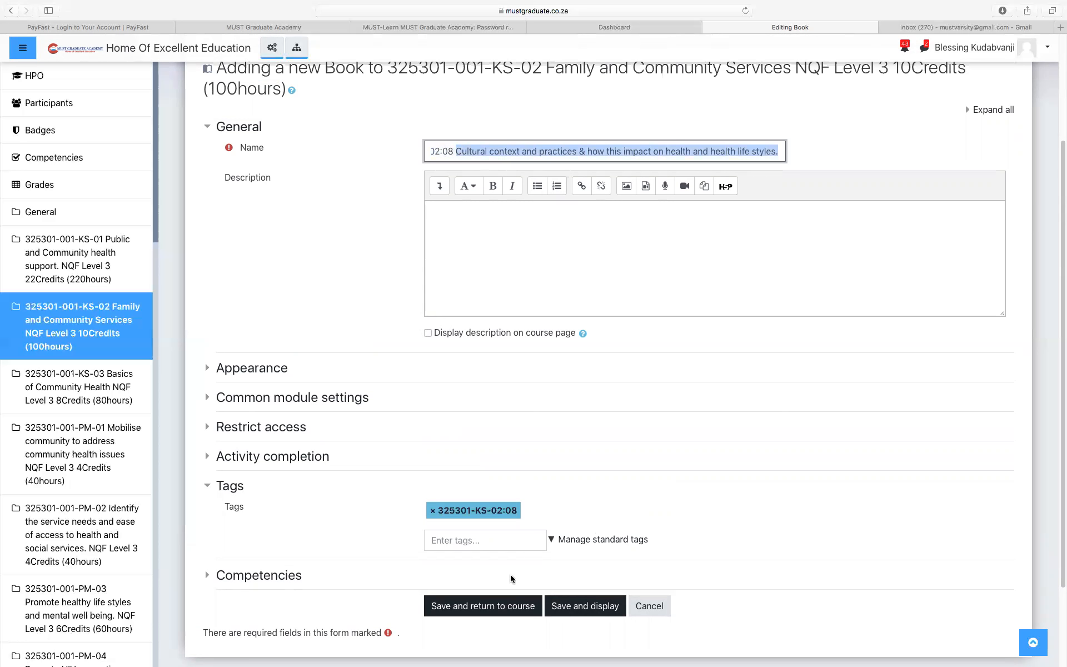
left_click(488, 539)
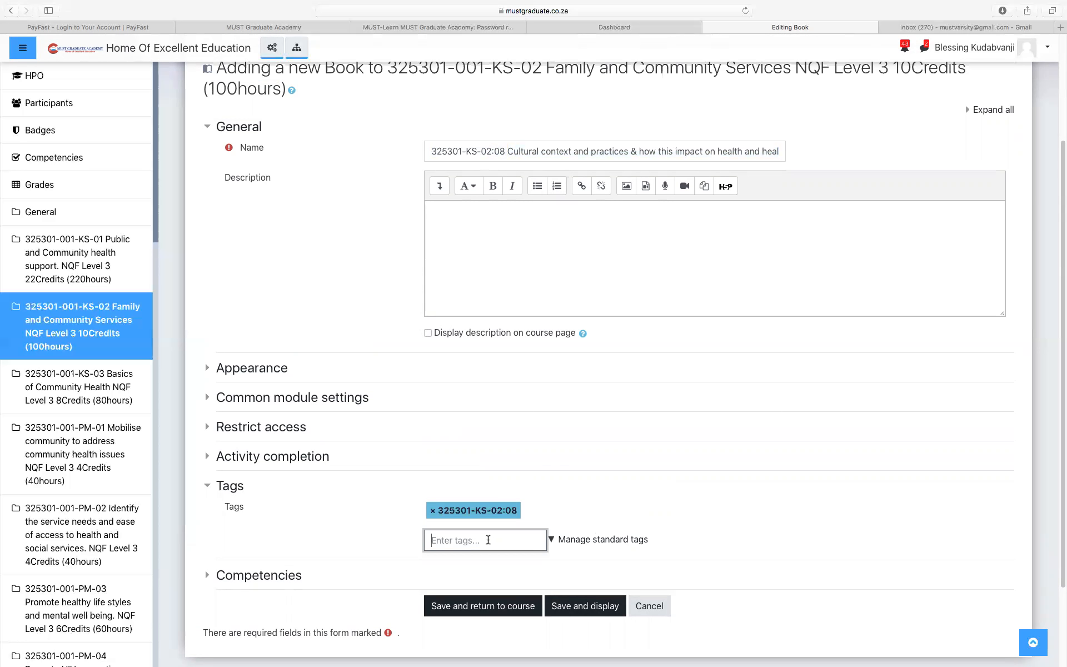
key("super+v")
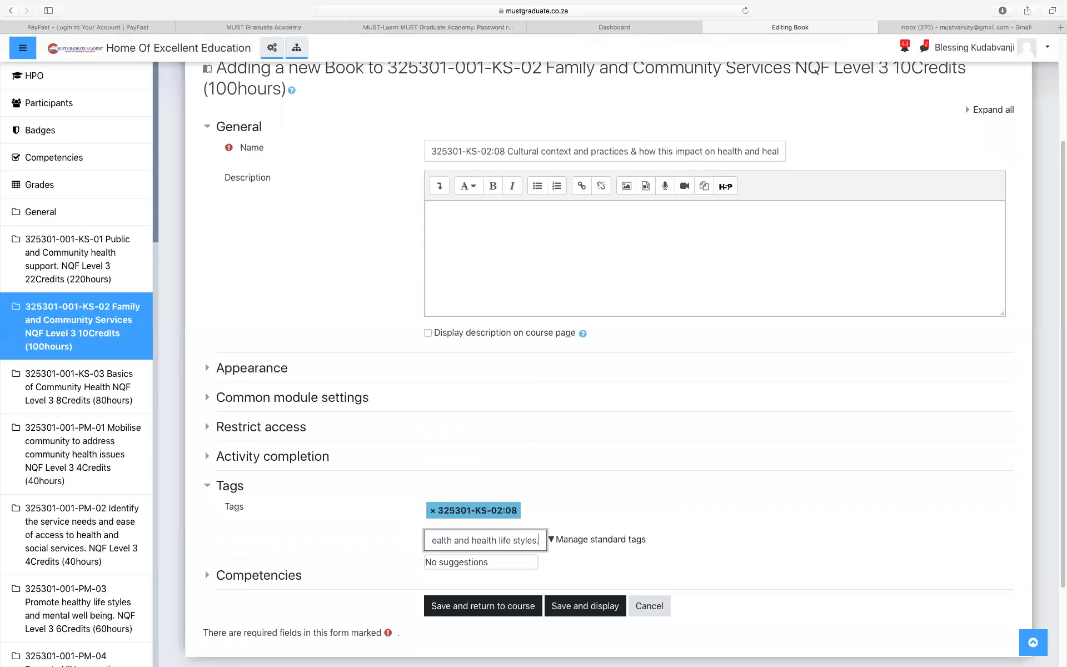
key("Return")
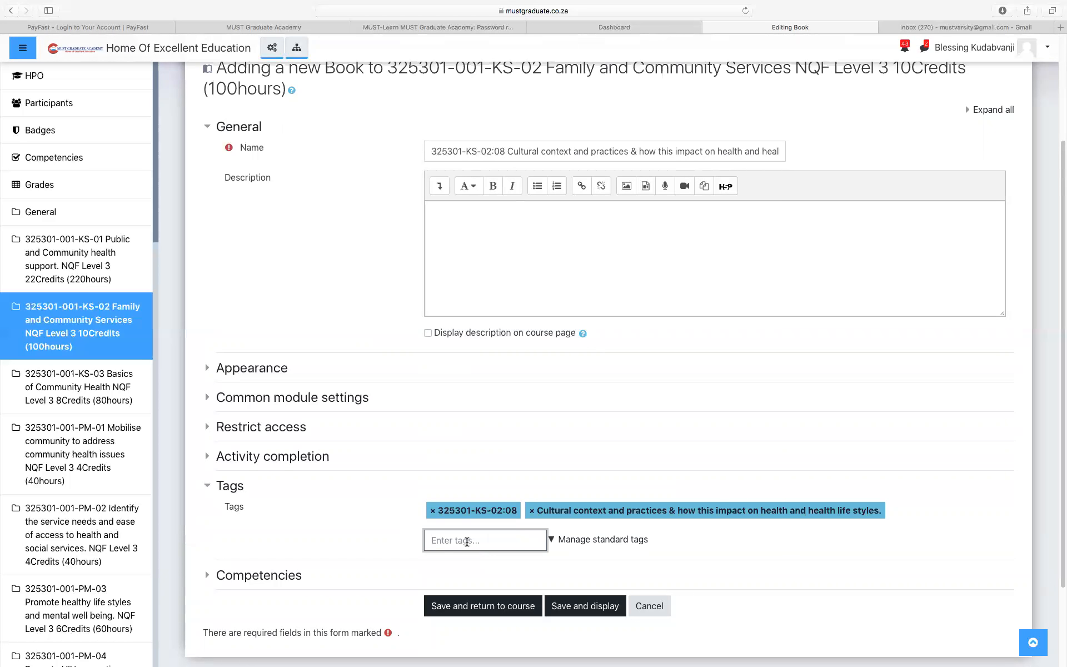
type("Mod")
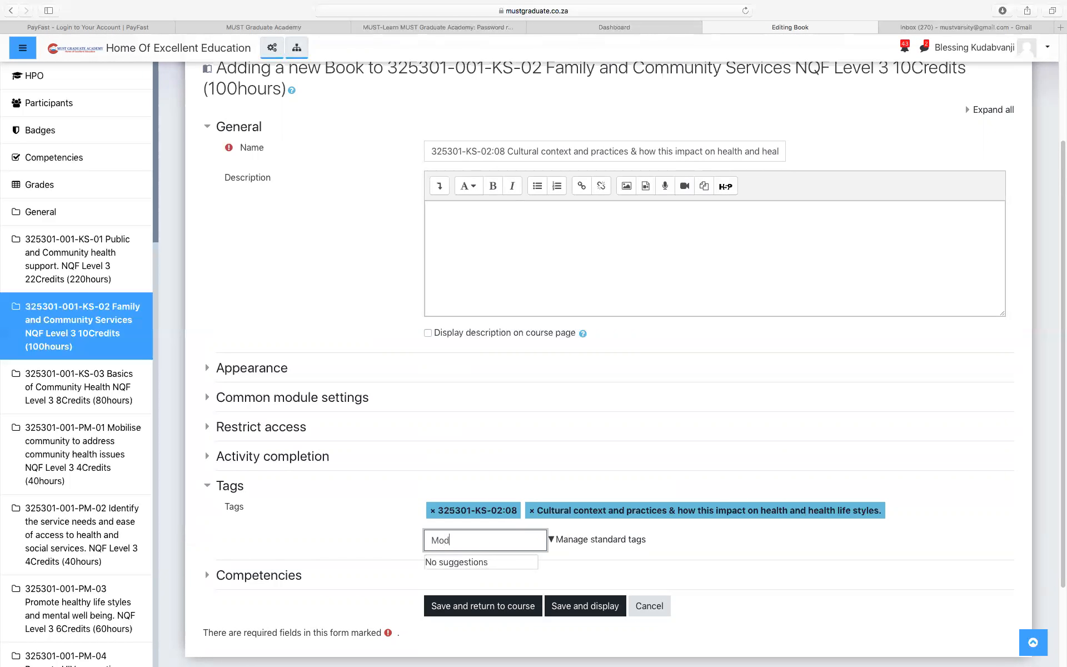
type("ule 2 chapter 8")
key("Return")
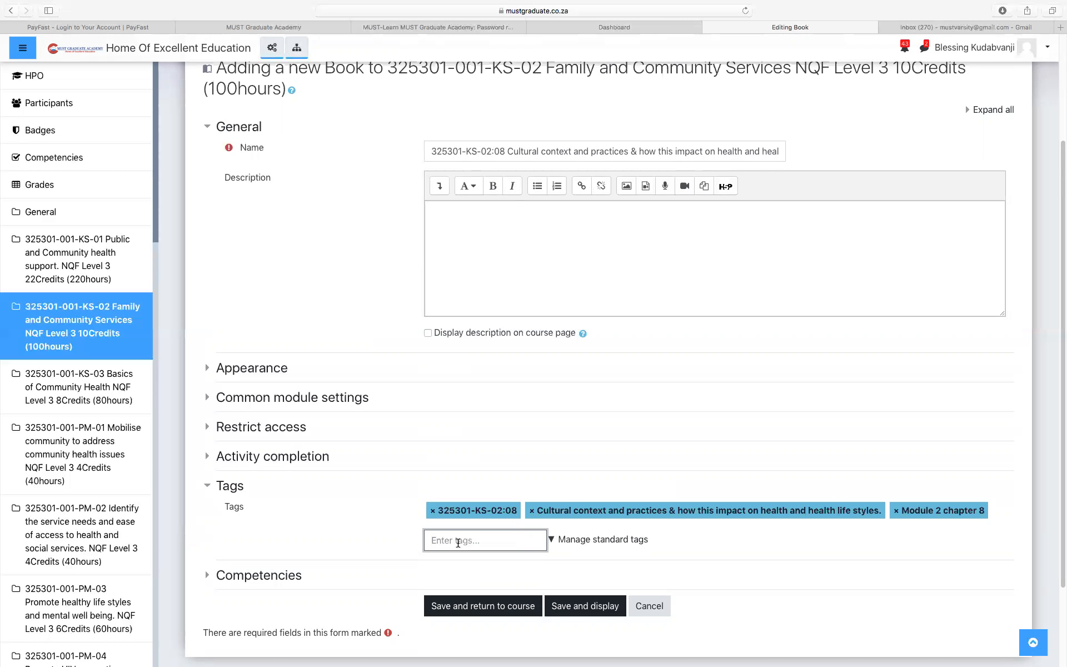
- Add the tag "module 2 topic 8" to the book
type("mo")
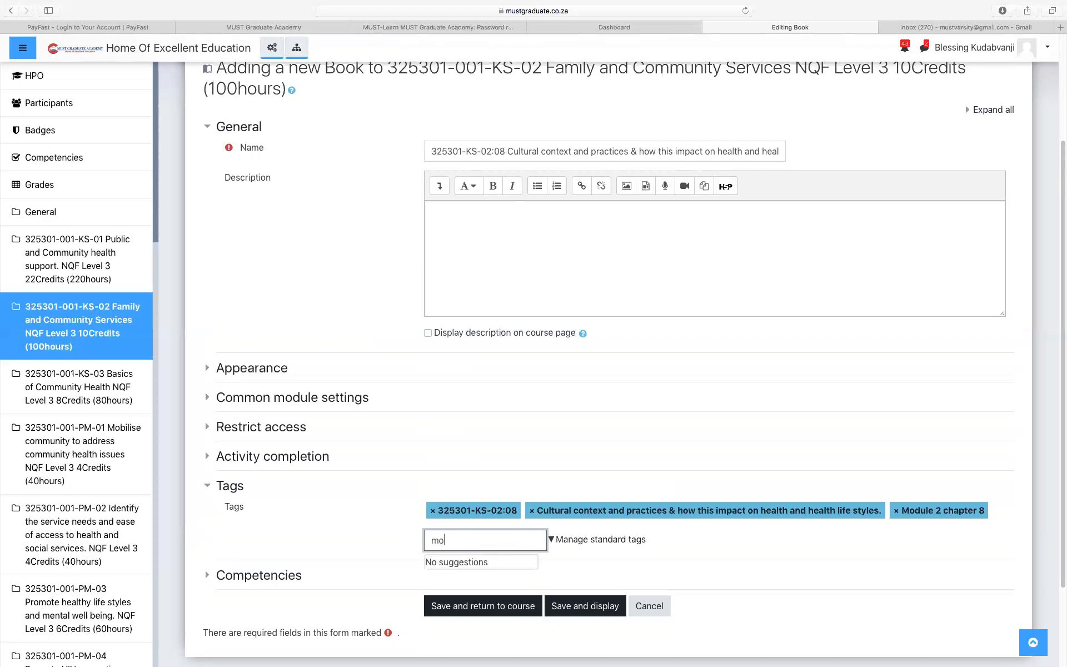
type("dule 2 topic 8")
key("Return")
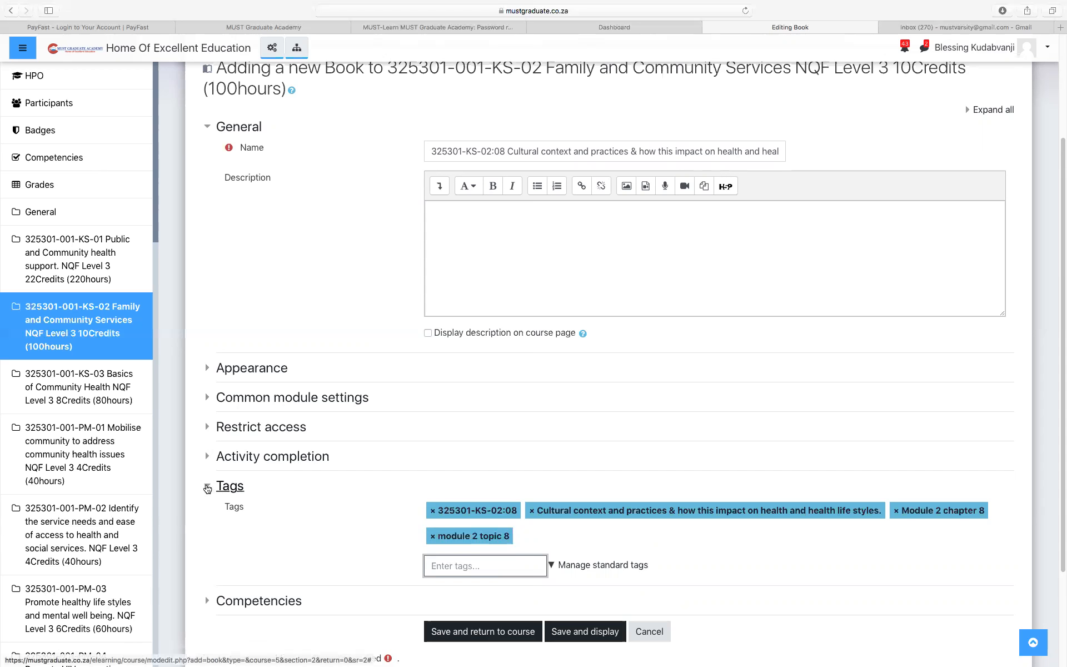
left_click(209, 488)
- Keep the competency action upon activity completion at "Do nothing" with no course competencies selected, and save the book, returning to the course
left_click(206, 518)
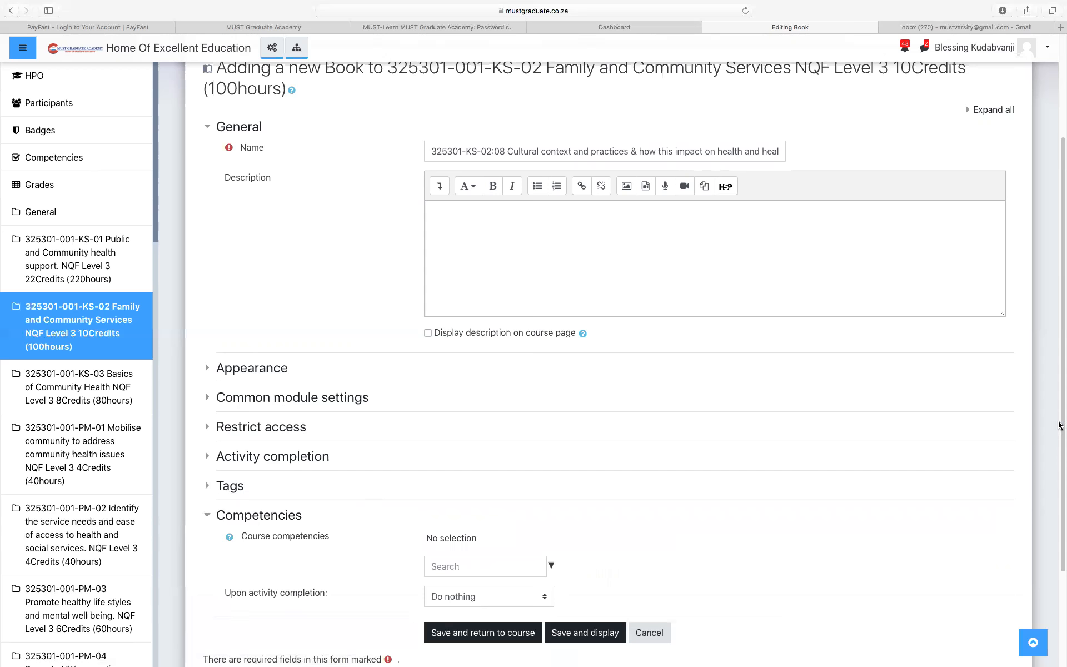
scroll(826, 512, "down", 5)
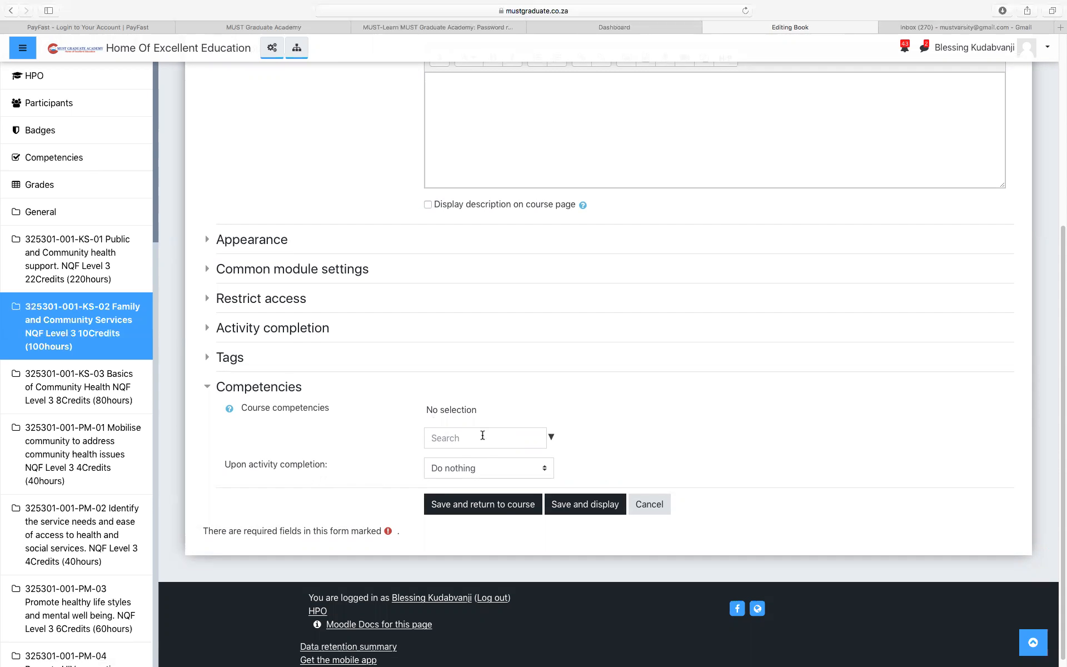
left_click(529, 470)
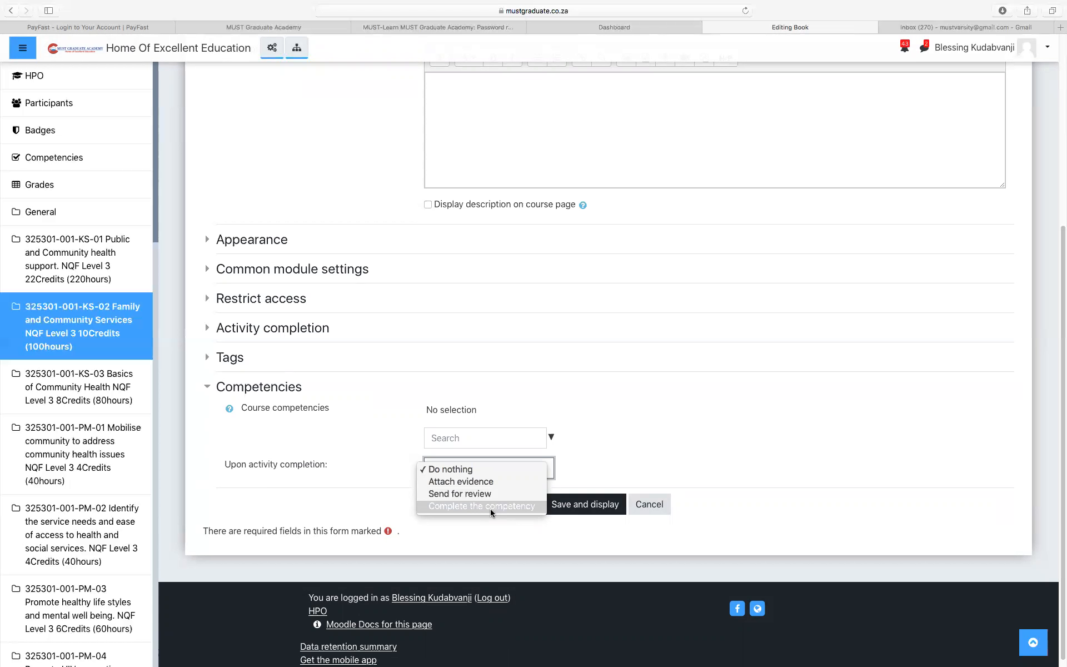
left_click(452, 467)
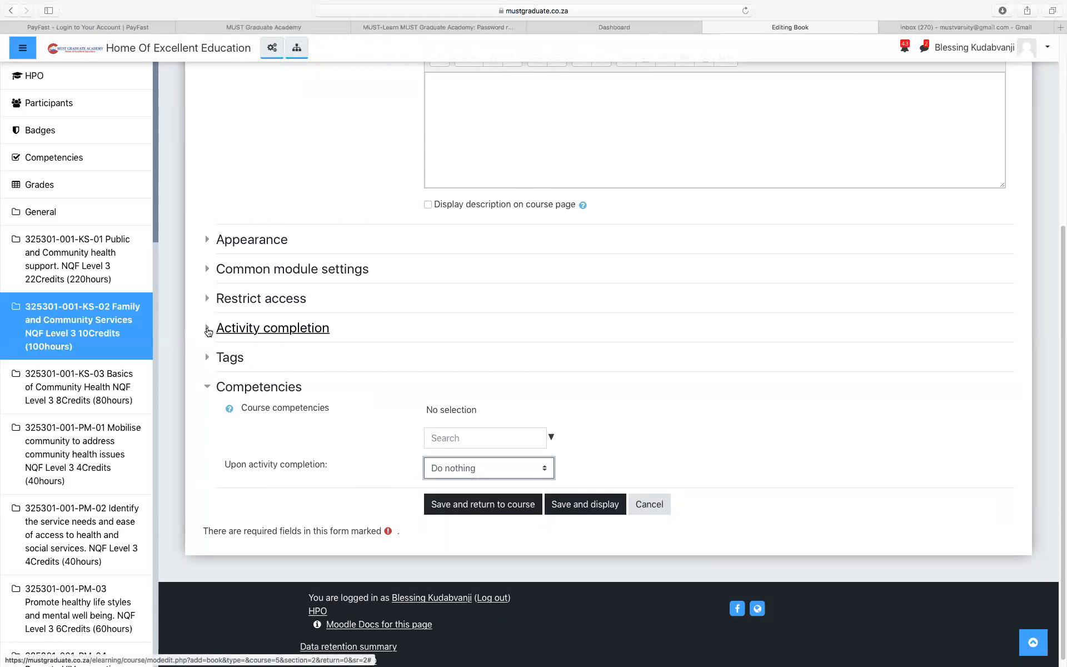
left_click(208, 330)
left_click(209, 330)
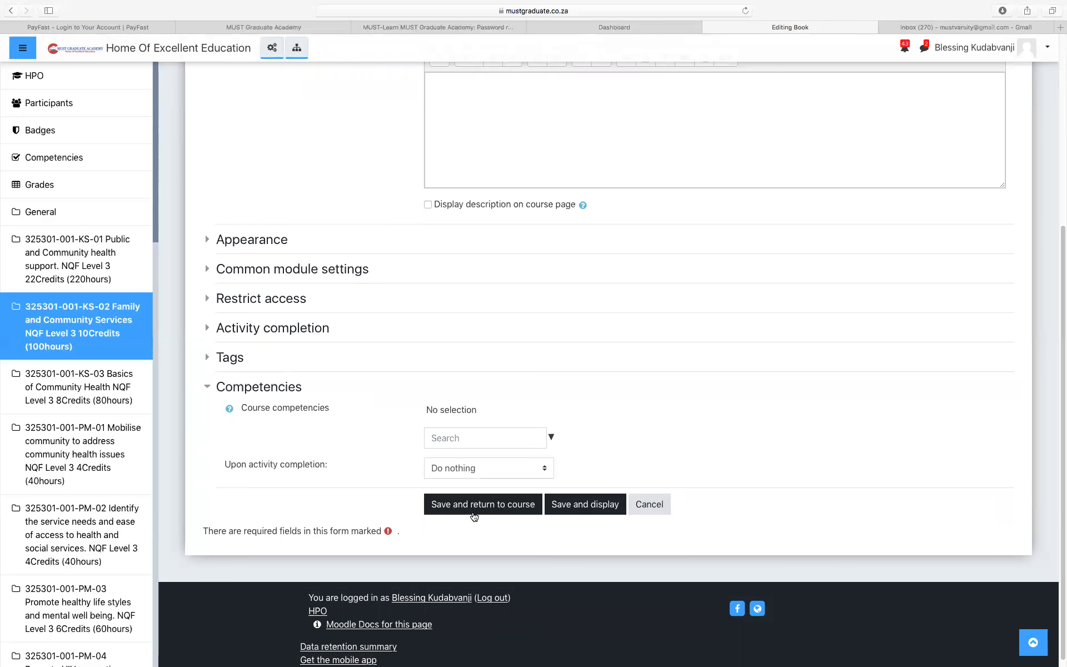
left_click(478, 467)
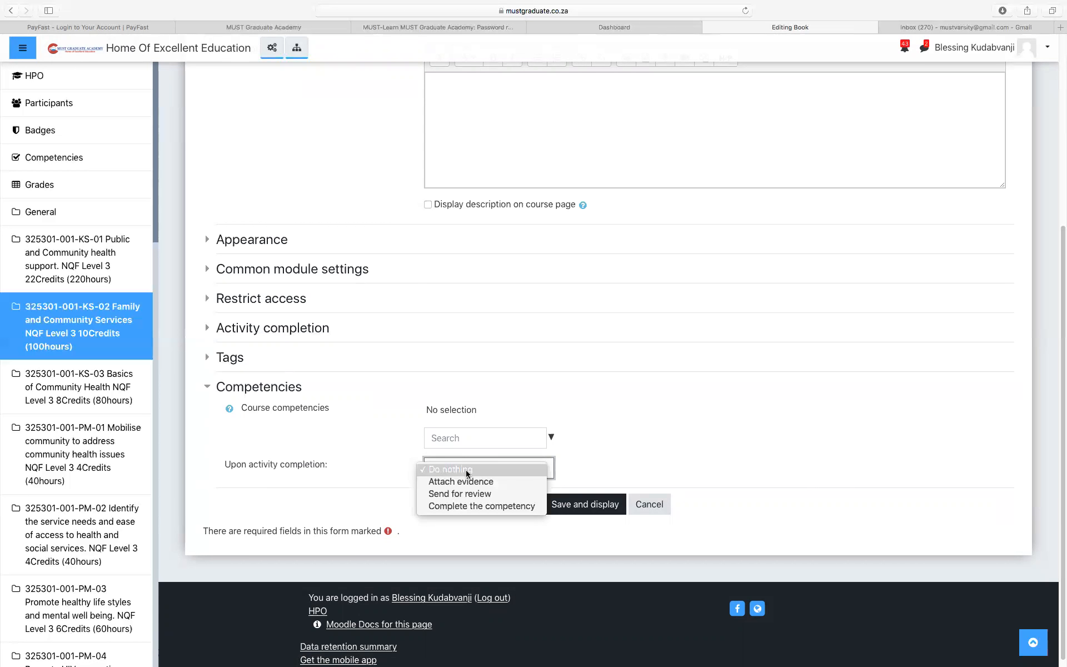
left_click(466, 473)
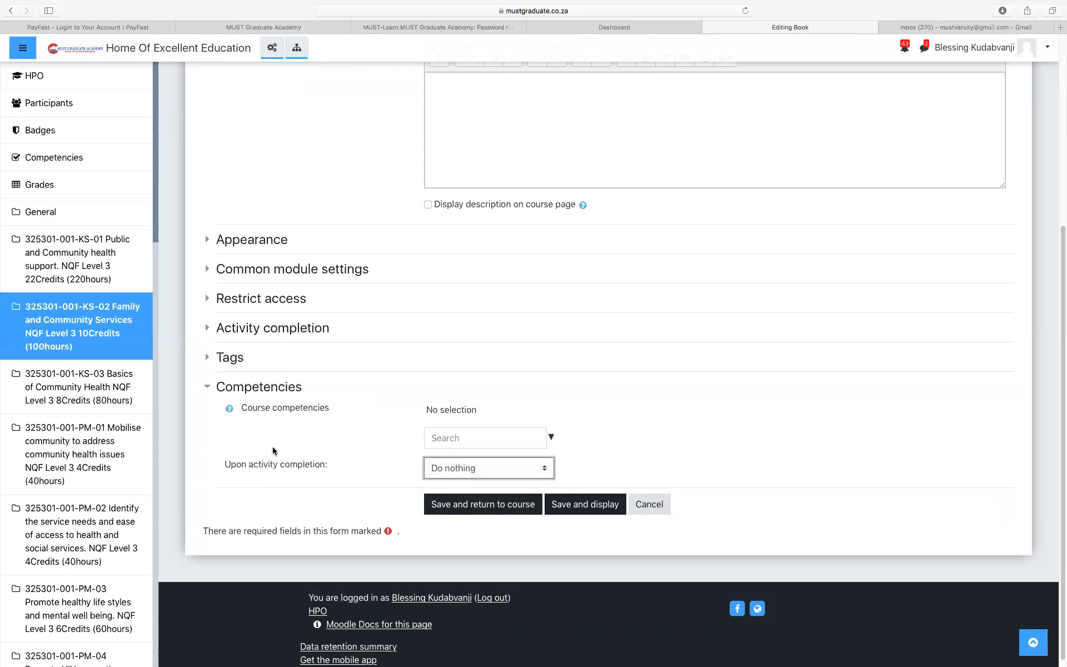
left_click(505, 509)
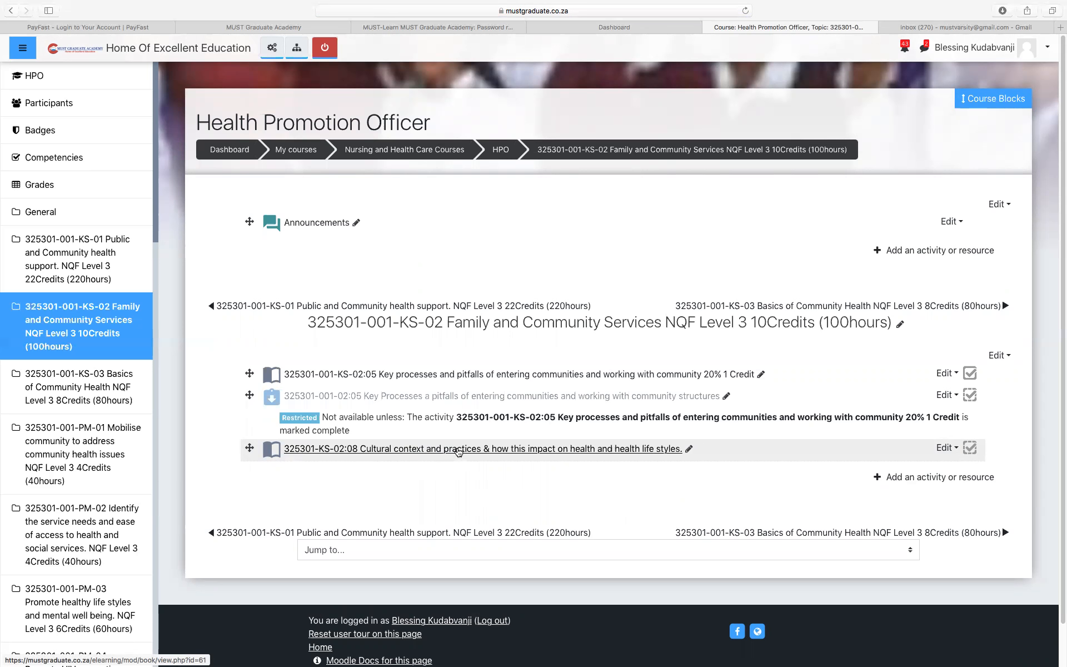
- Open the 325301-KS-02:08 book and start an import from Microsoft Word that creates subchapters based on subheadings
left_click(458, 449)
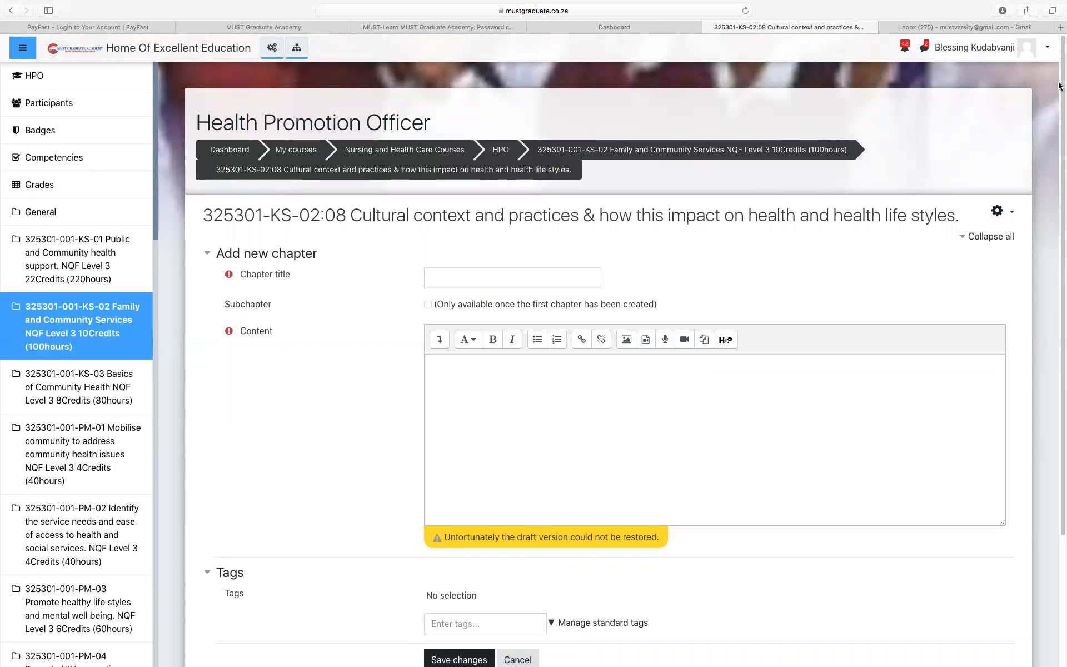
left_click(1012, 213)
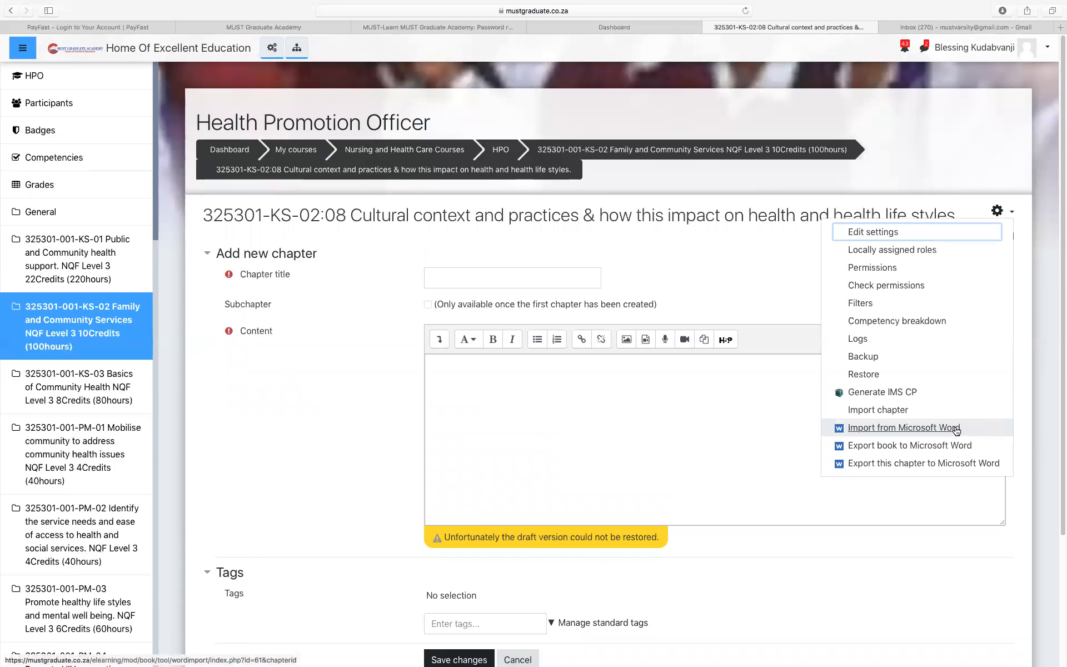
left_click(894, 429)
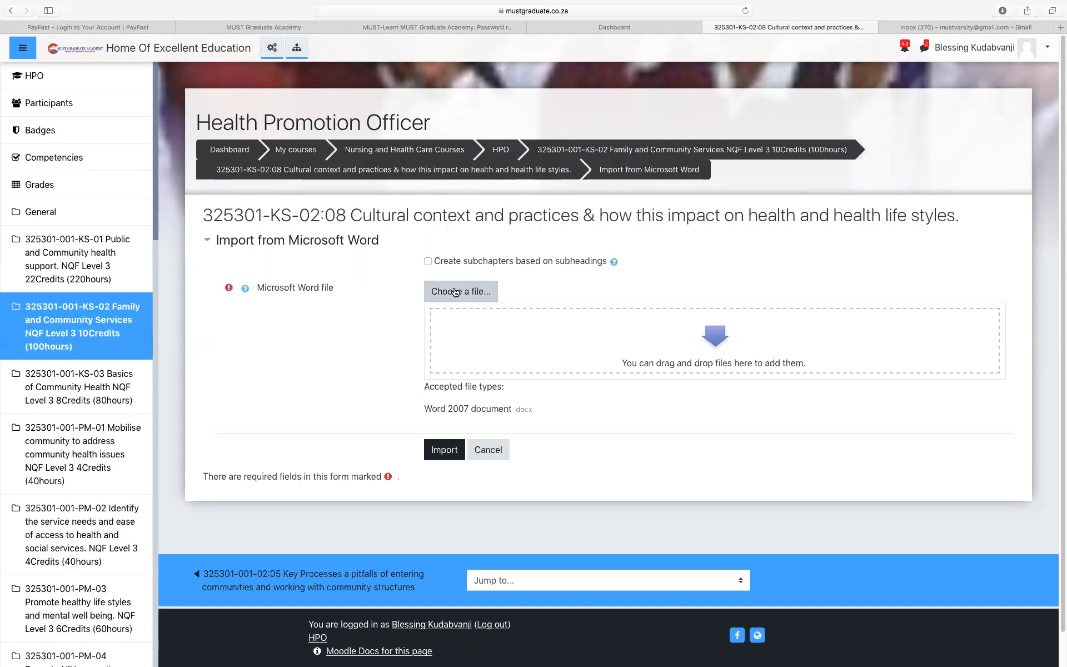
left_click(429, 262)
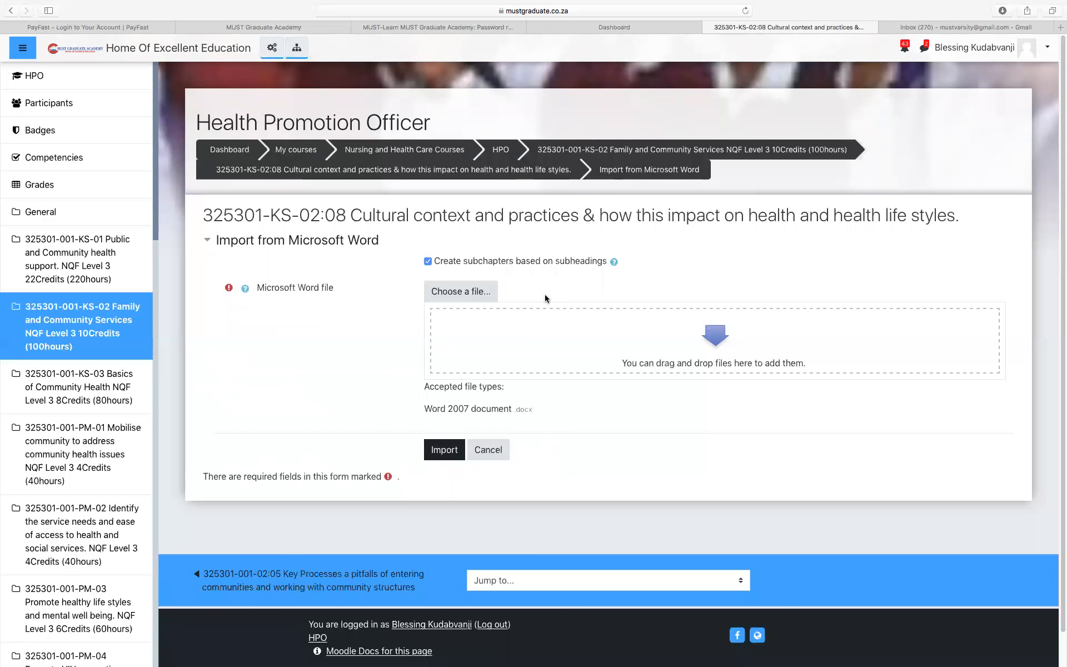
- Choose the Word document "HPO KS2 modele 8" from the Desktop folder as the file to upload
left_click(464, 296)
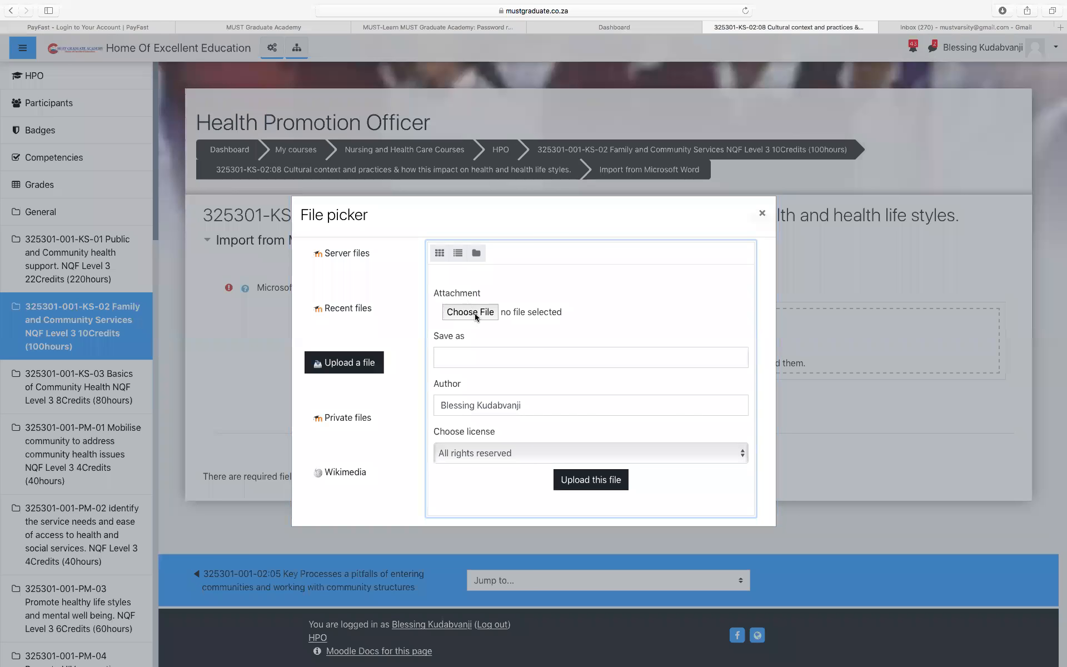
left_click(472, 312)
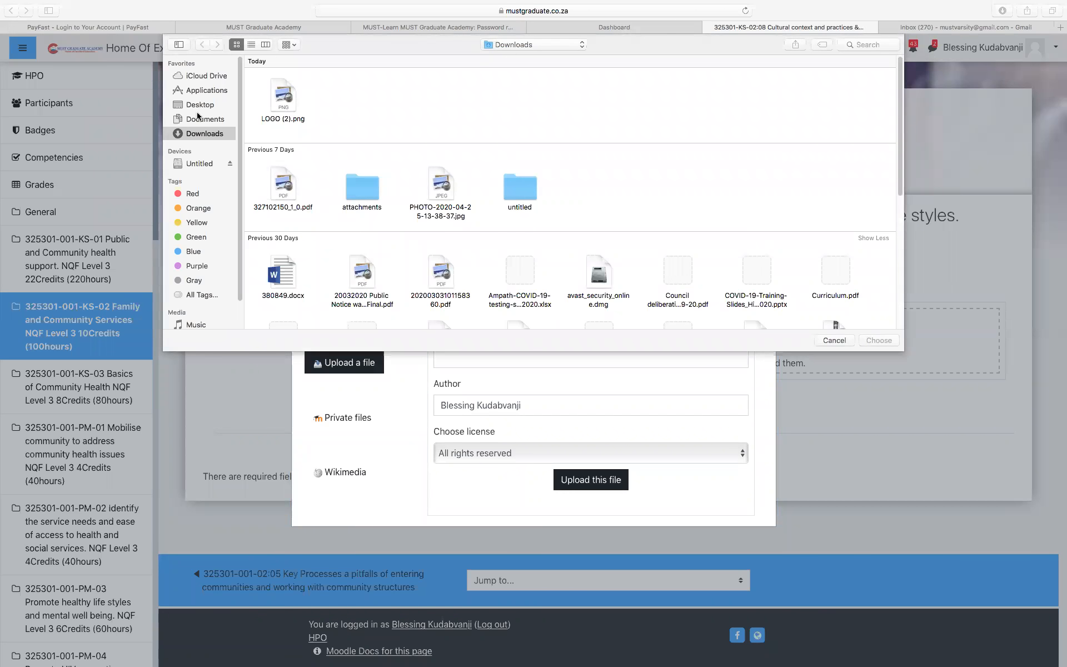
left_click(198, 106)
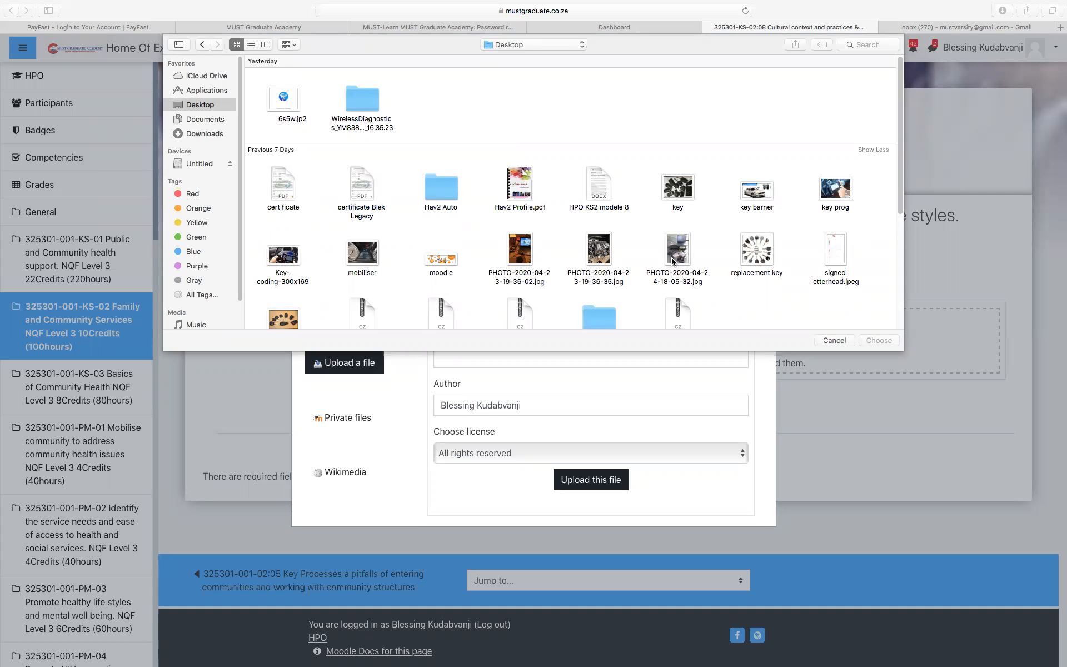
left_click(598, 176)
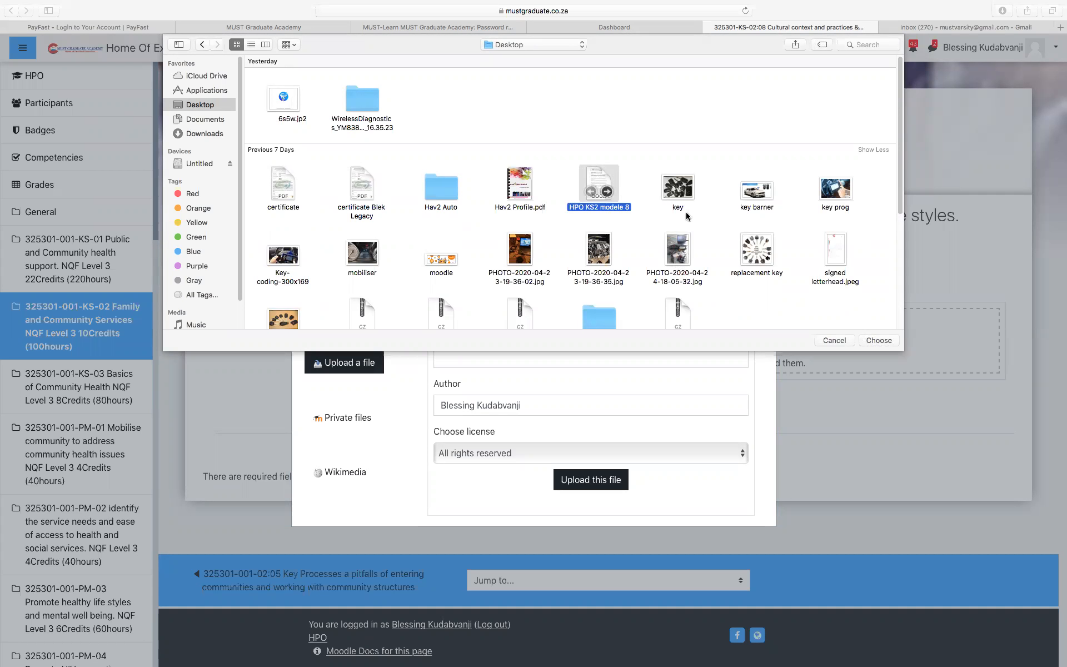
left_click(881, 340)
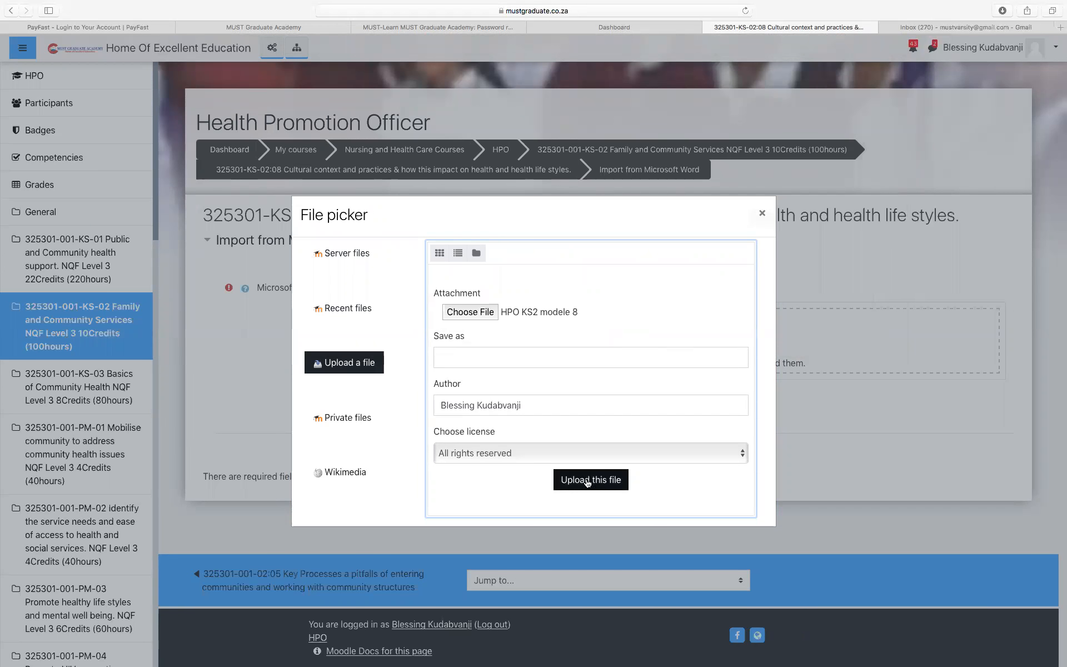
- Upload the document under the name "Module 2 chapter 8" and import it into the book
left_click(483, 359)
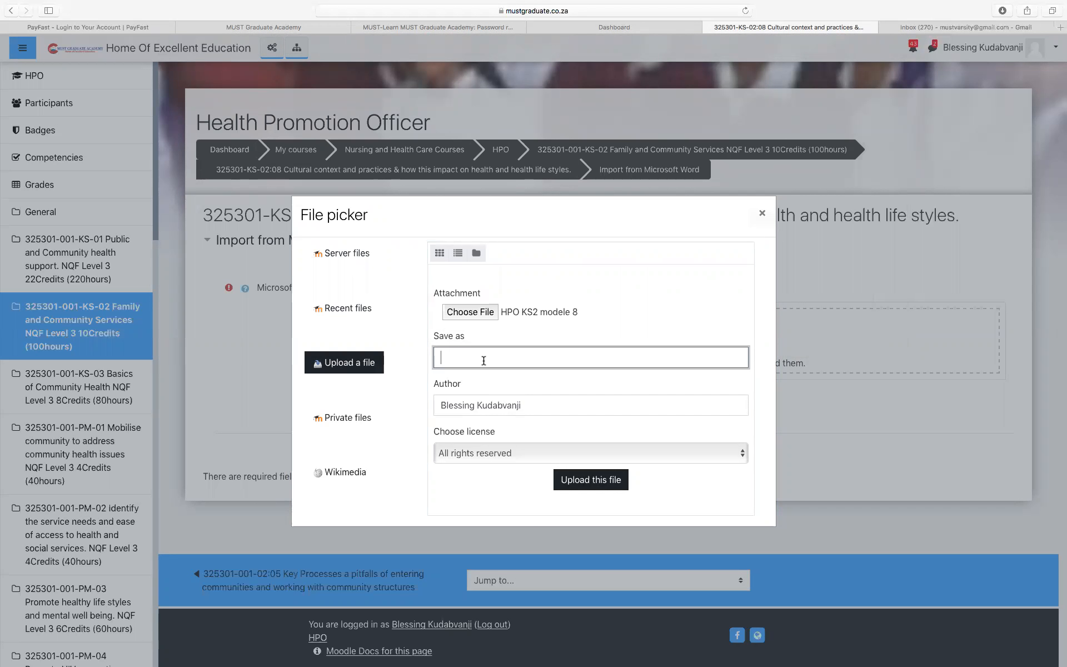
type("Module 2 chapter 8")
left_click(589, 485)
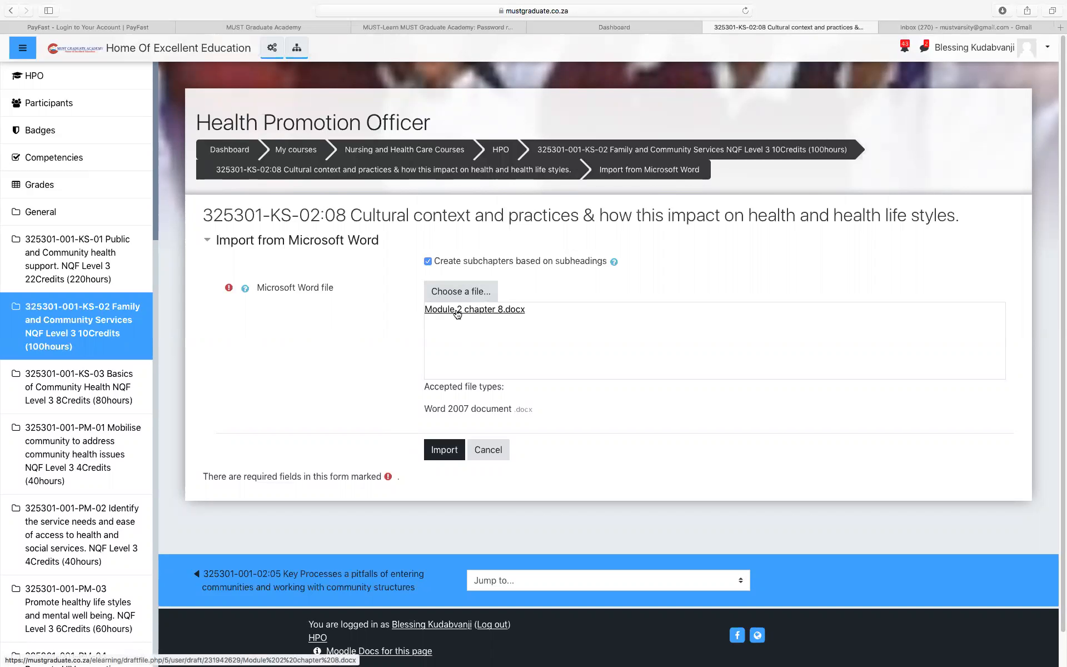
left_click(440, 456)
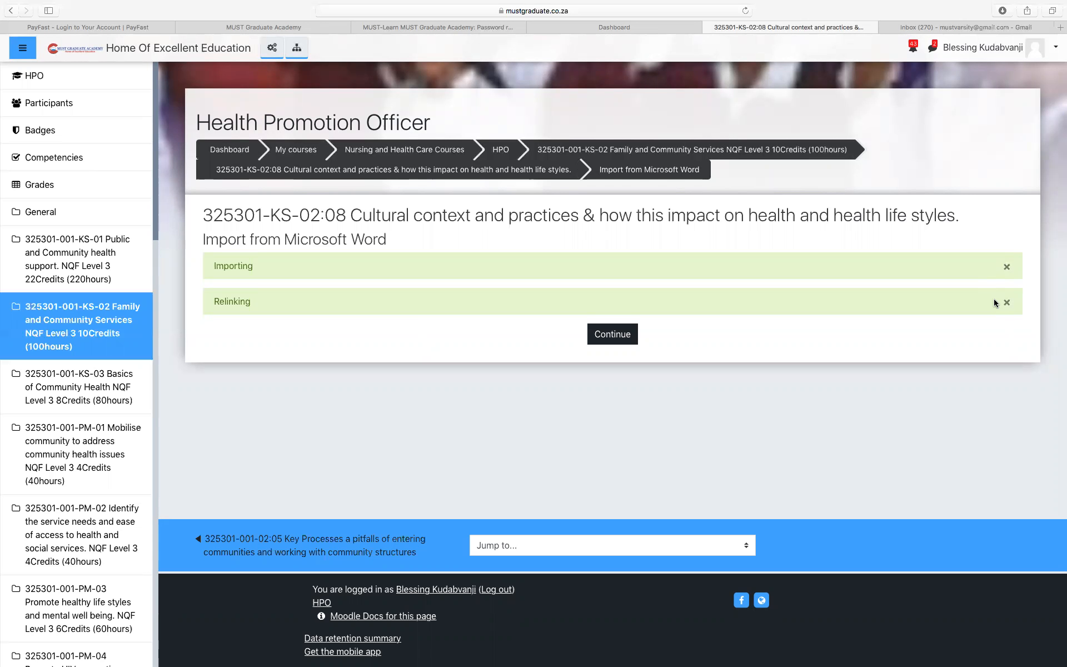
left_click(611, 336)
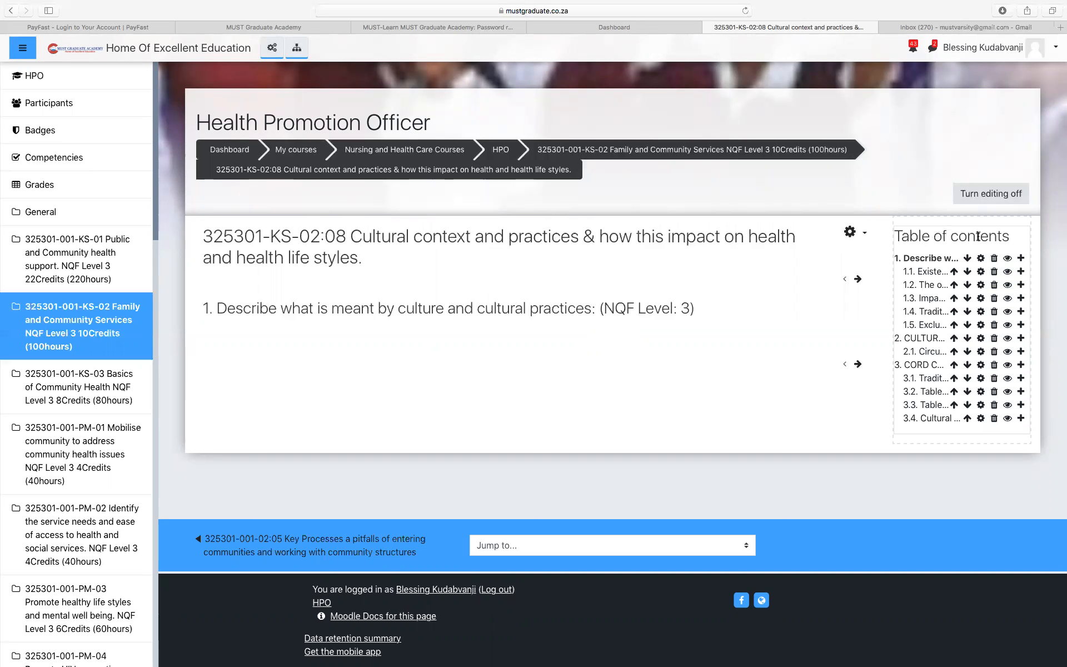
- Examine the imported chapters and subchapters, including the original 'locals', traditional leadership, circumcision and cord care practices pages
left_click(924, 273)
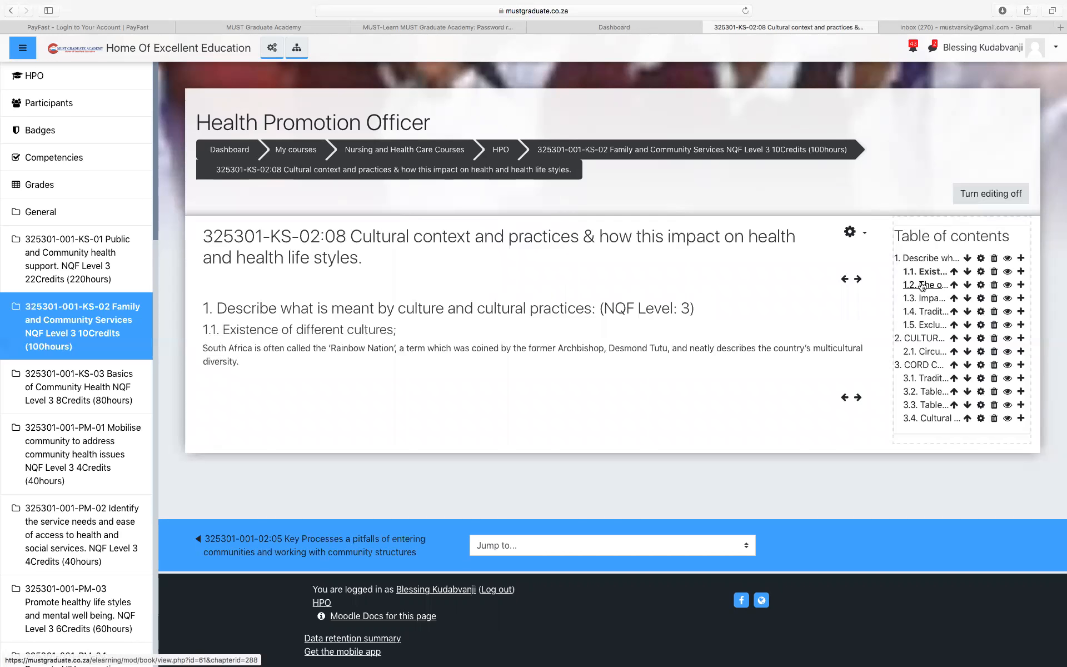
left_click(922, 286)
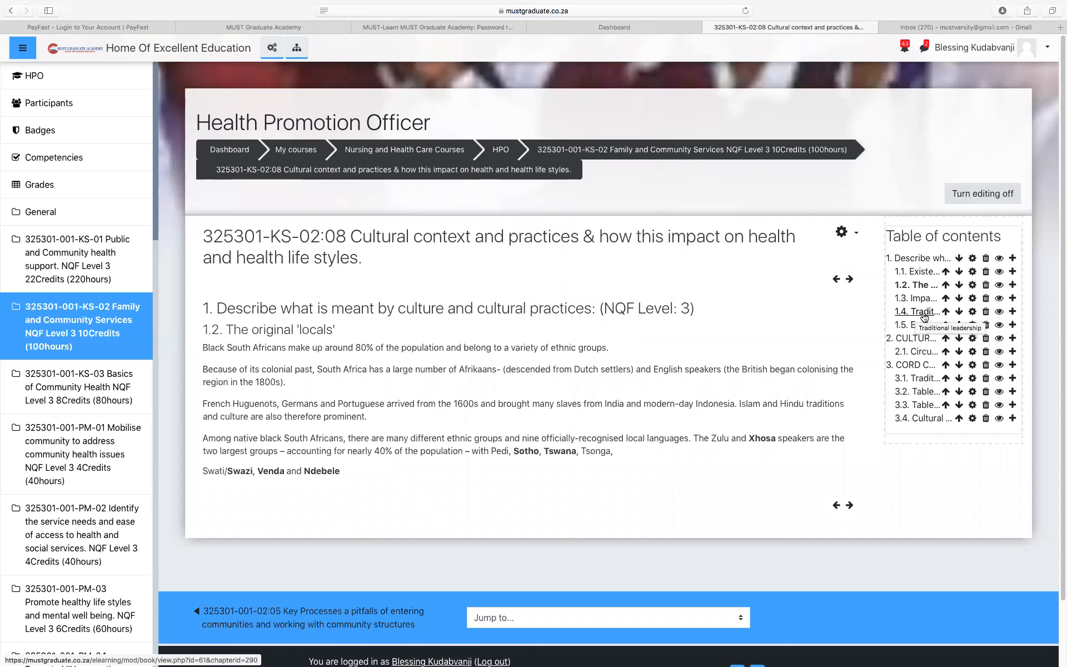
left_click(923, 315)
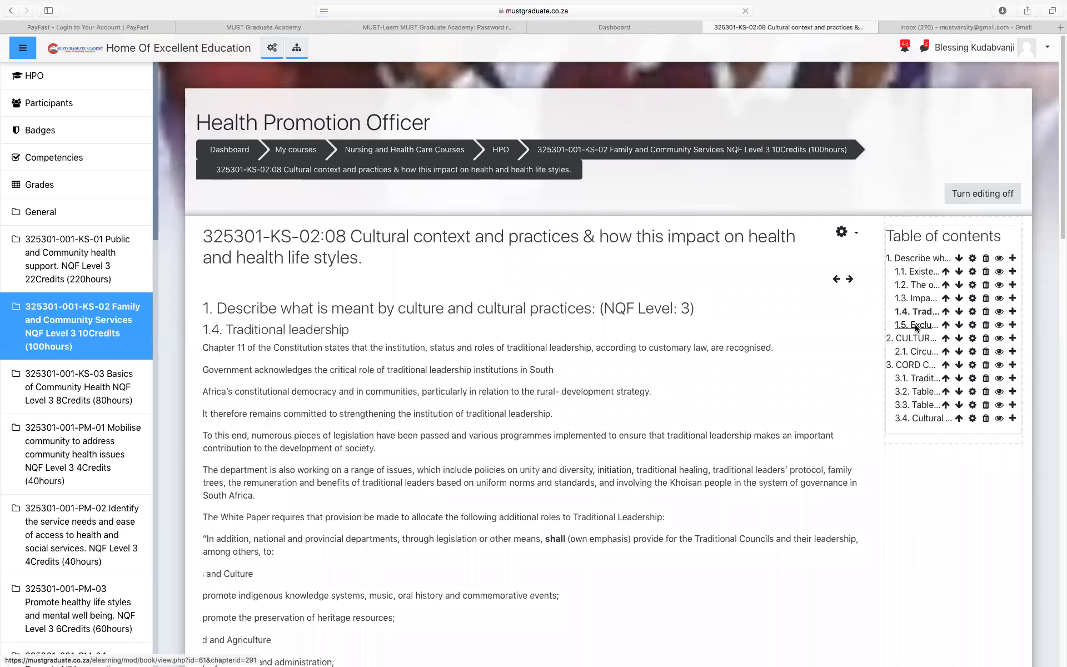
left_click(916, 327)
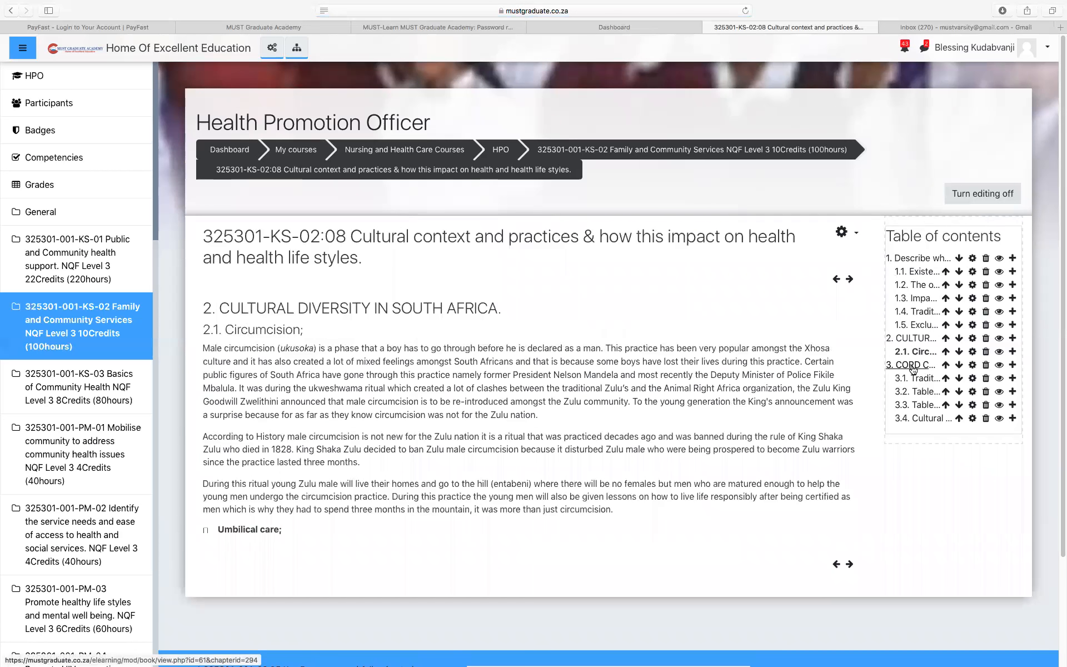
left_click(913, 367)
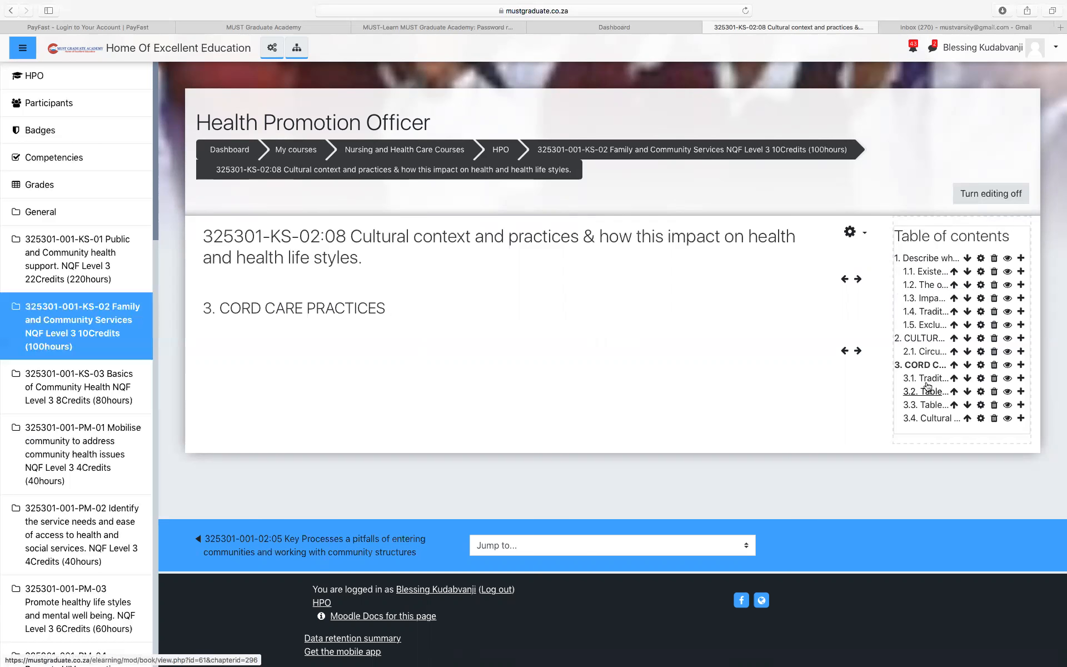
left_click(921, 272)
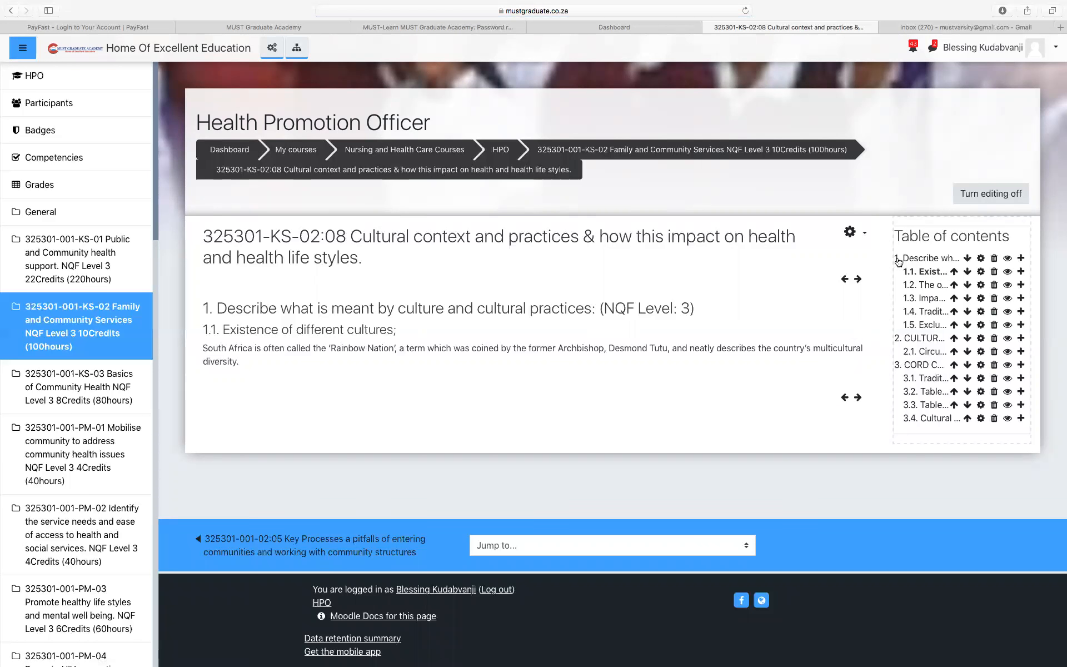
left_click(914, 262)
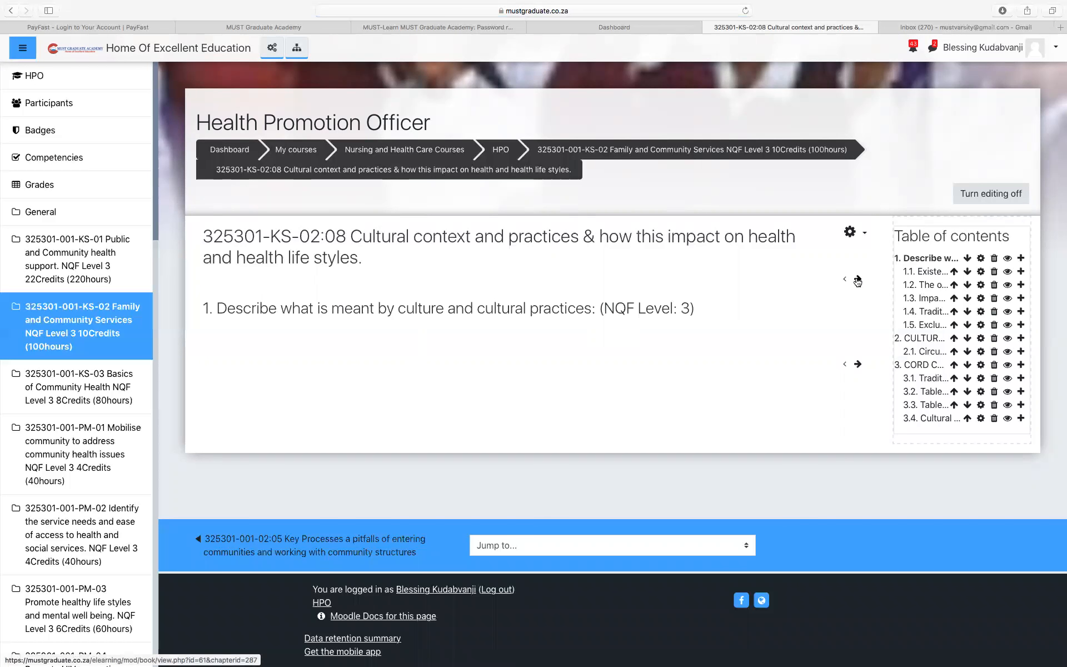
left_click(858, 280)
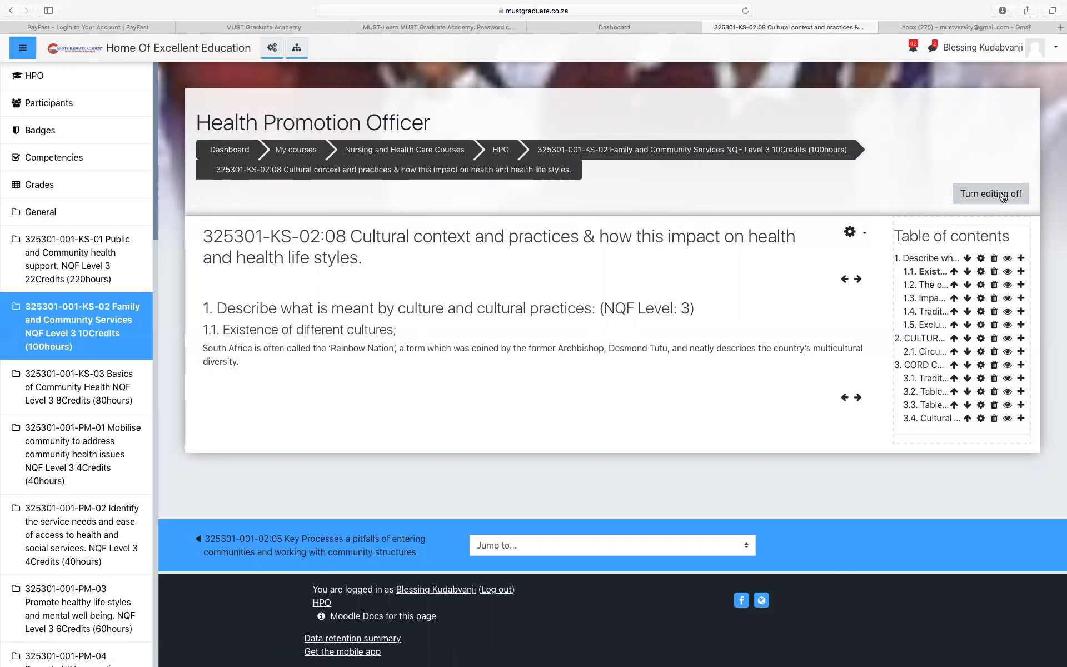
- Turn editing off and reopen the 325301-KS-02:08 book from the KS-02 section of the HPO course
left_click(983, 198)
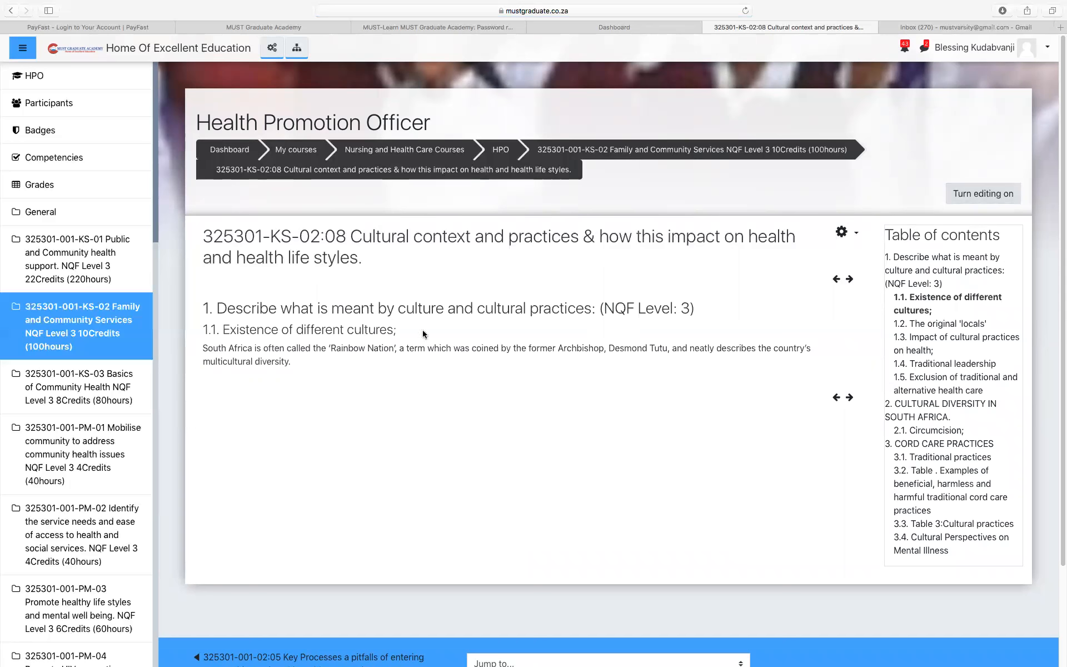
left_click(41, 78)
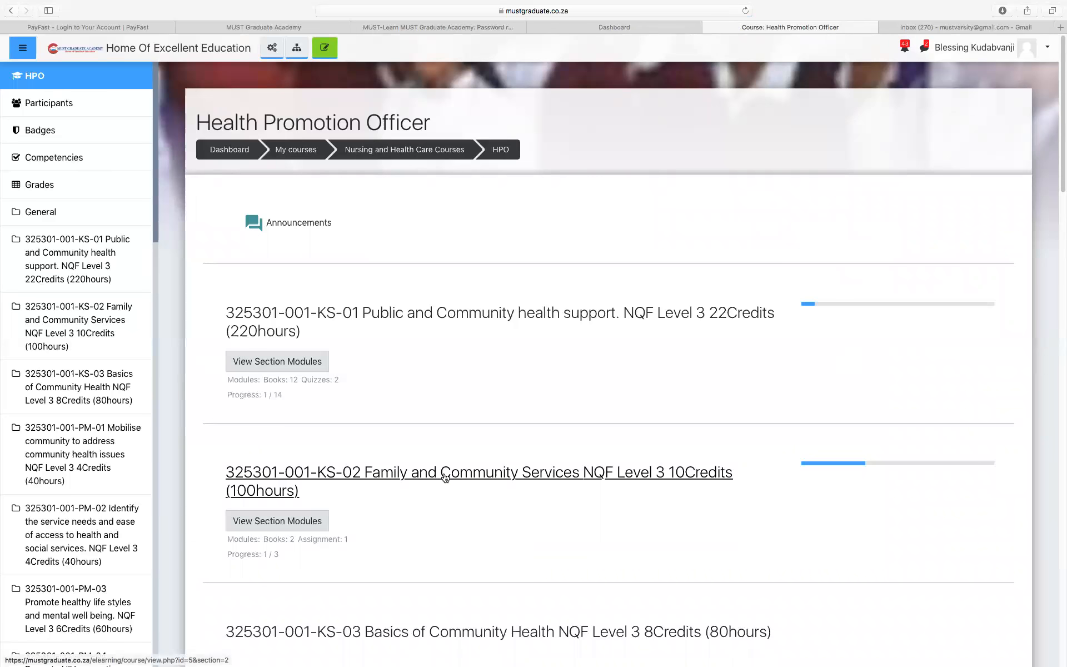
left_click(445, 477)
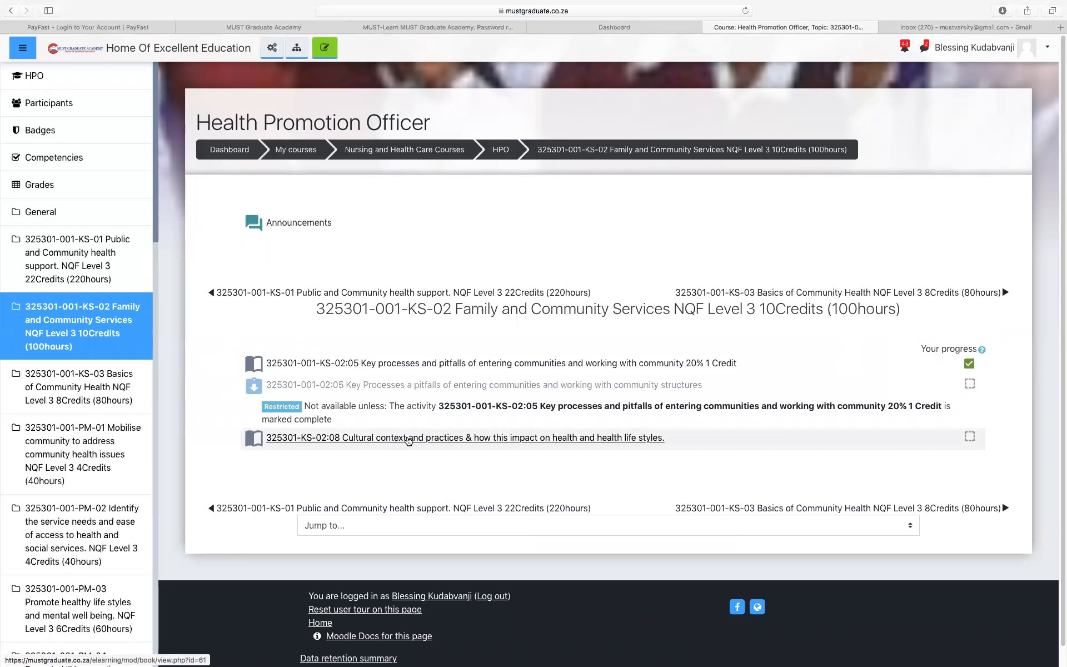
left_click(421, 439)
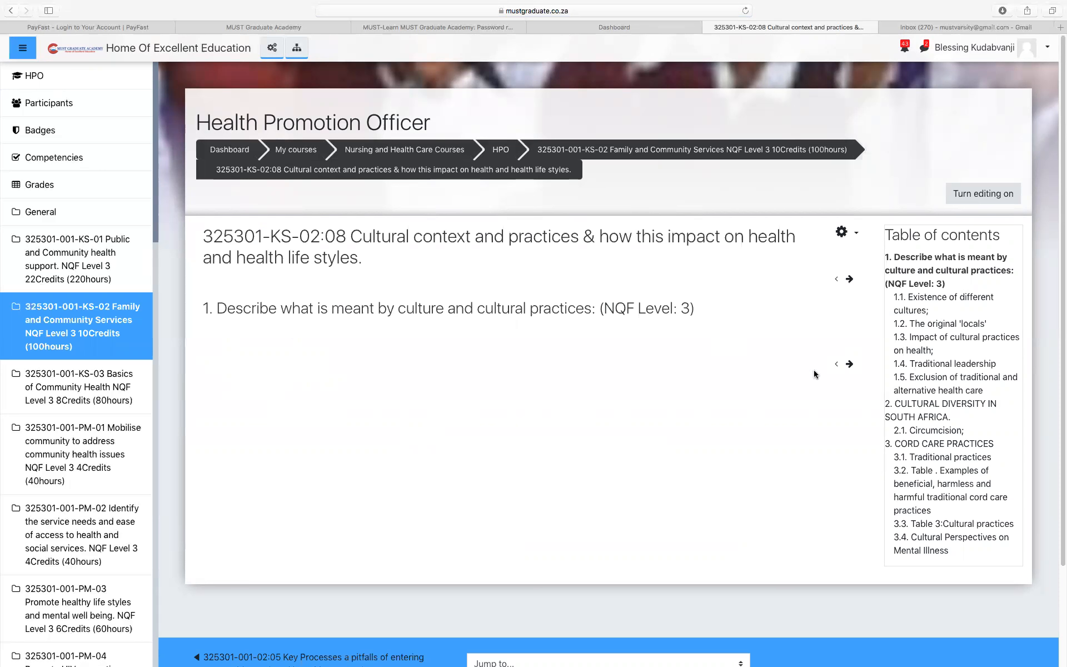
- Page through the book's first chapter, checking subchapters 1.1 to 1.3 and the full content of Impact of cultural practices on health
left_click(850, 365)
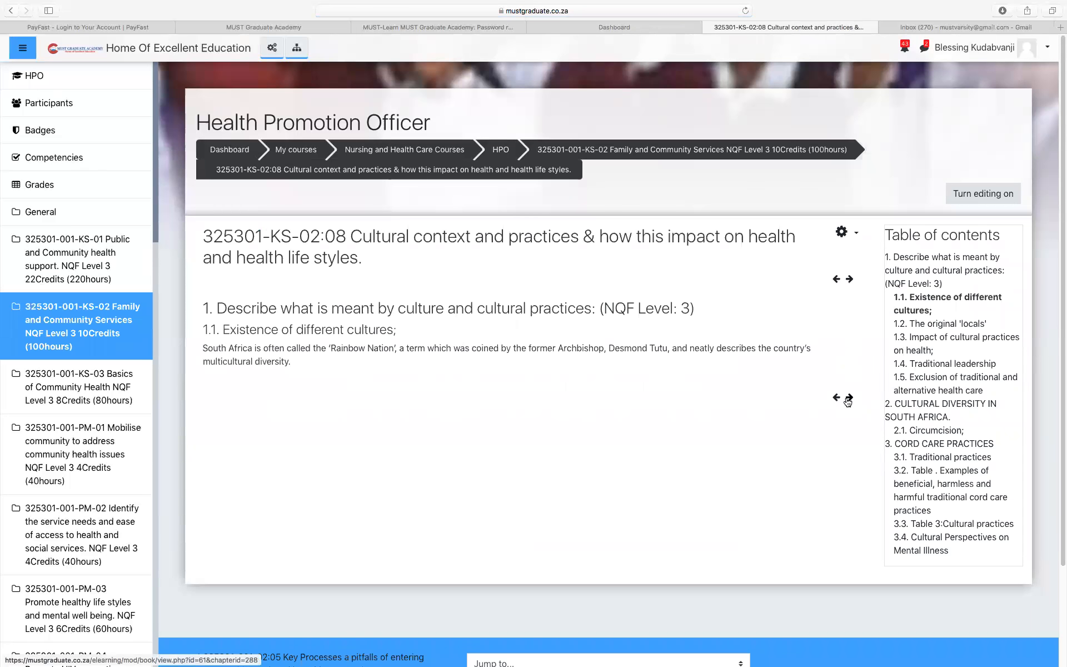
left_click(848, 398)
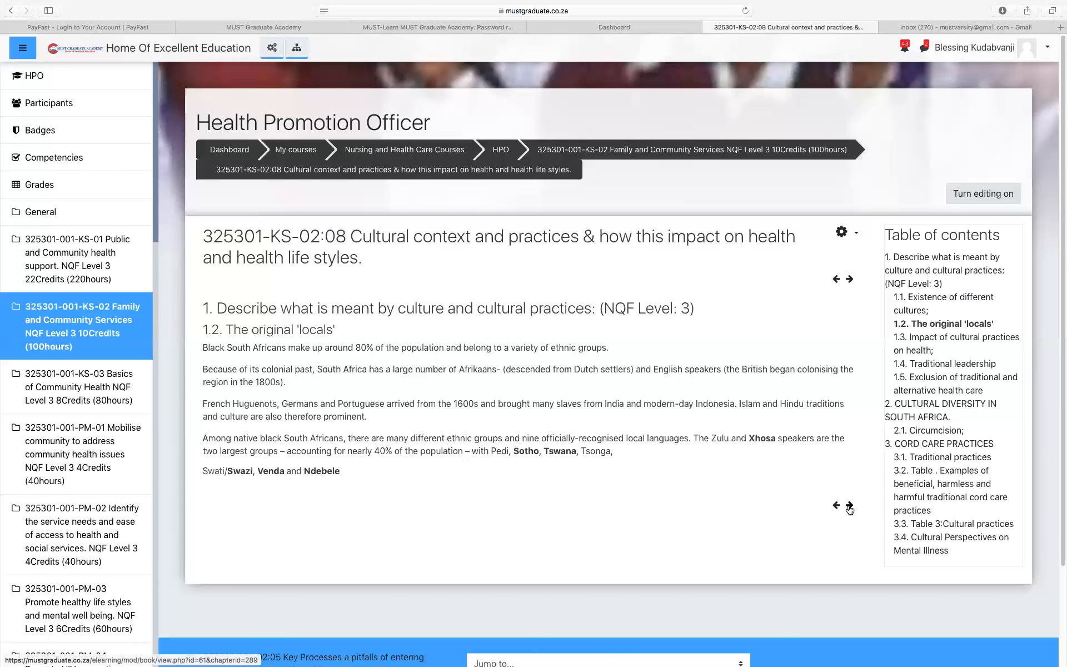
left_click(849, 506)
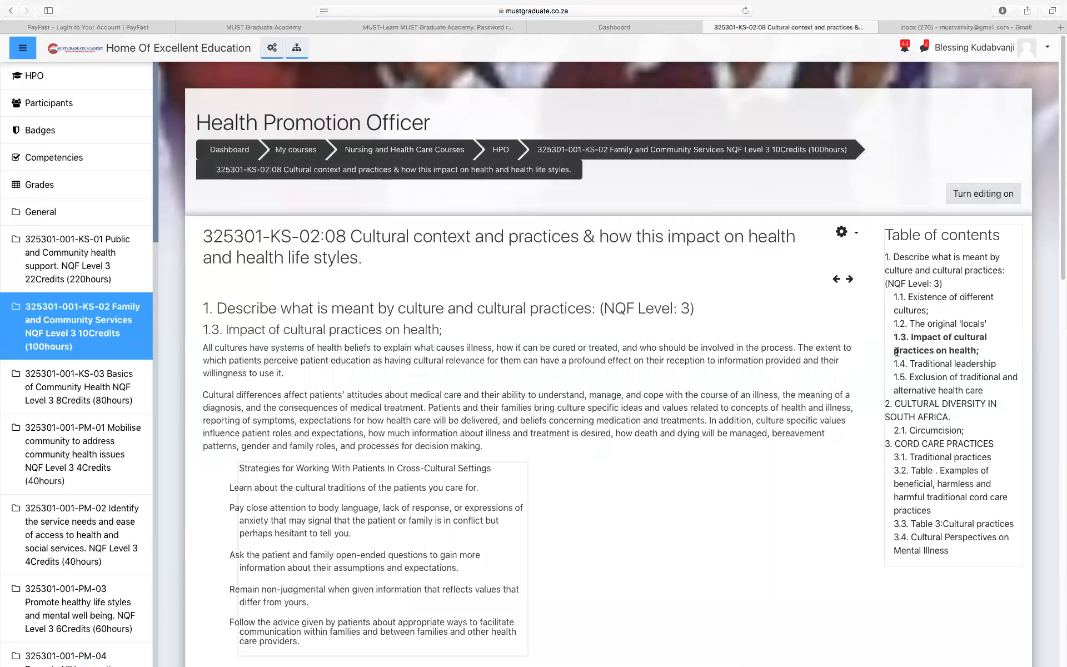
scroll(1058, 340, "down", 10)
left_click_drag(1059, 340, 1059, 399)
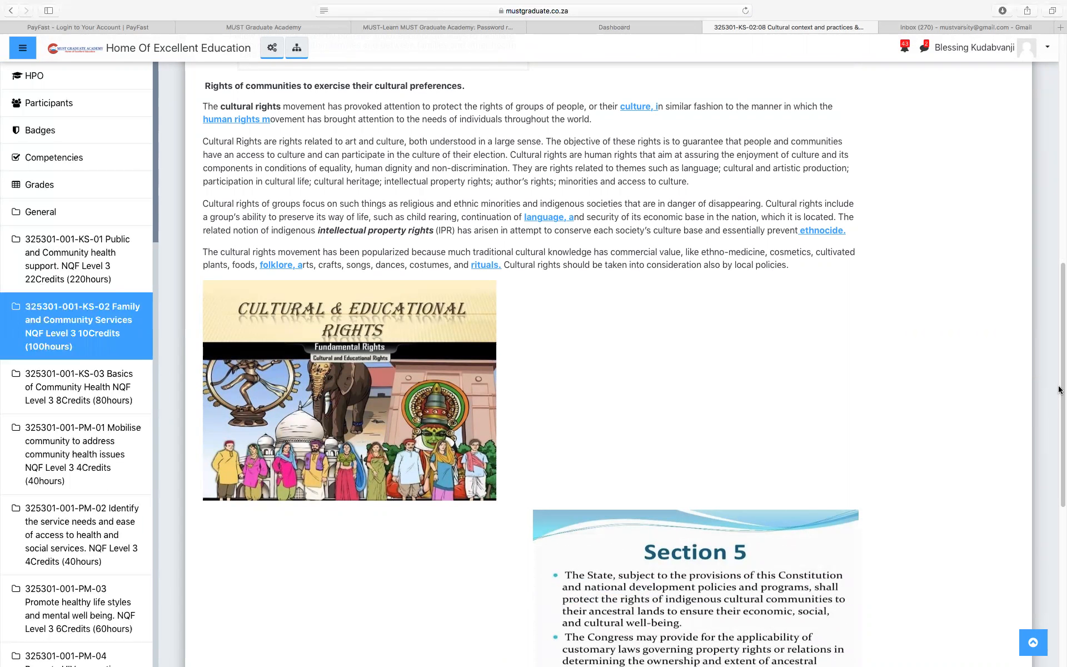
left_click_drag(1059, 399, 1058, 508)
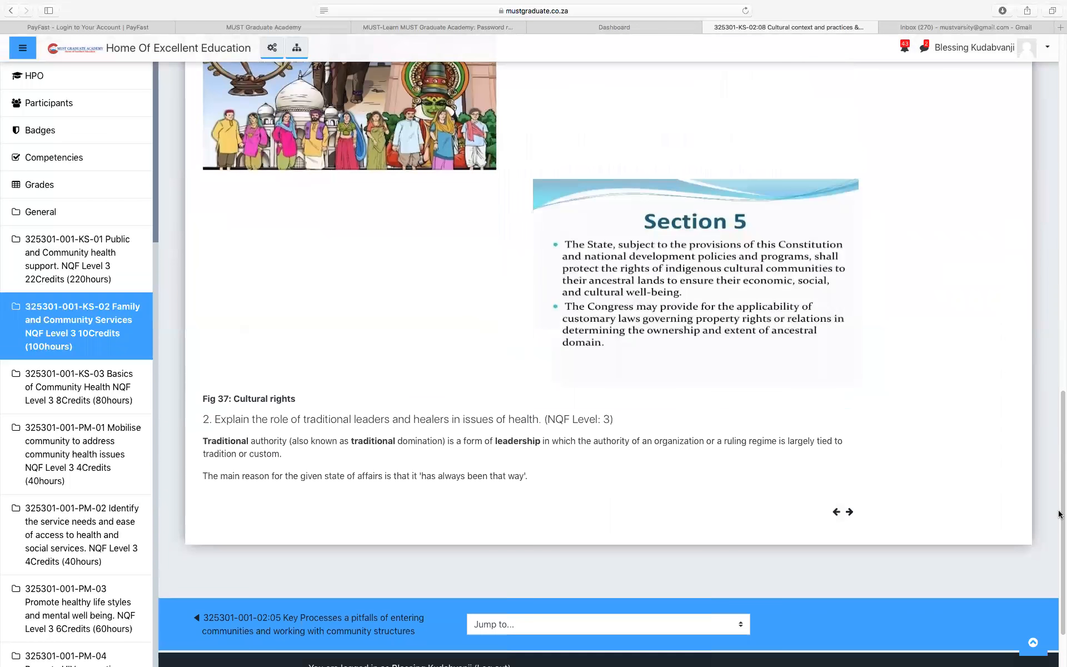
left_click(836, 512)
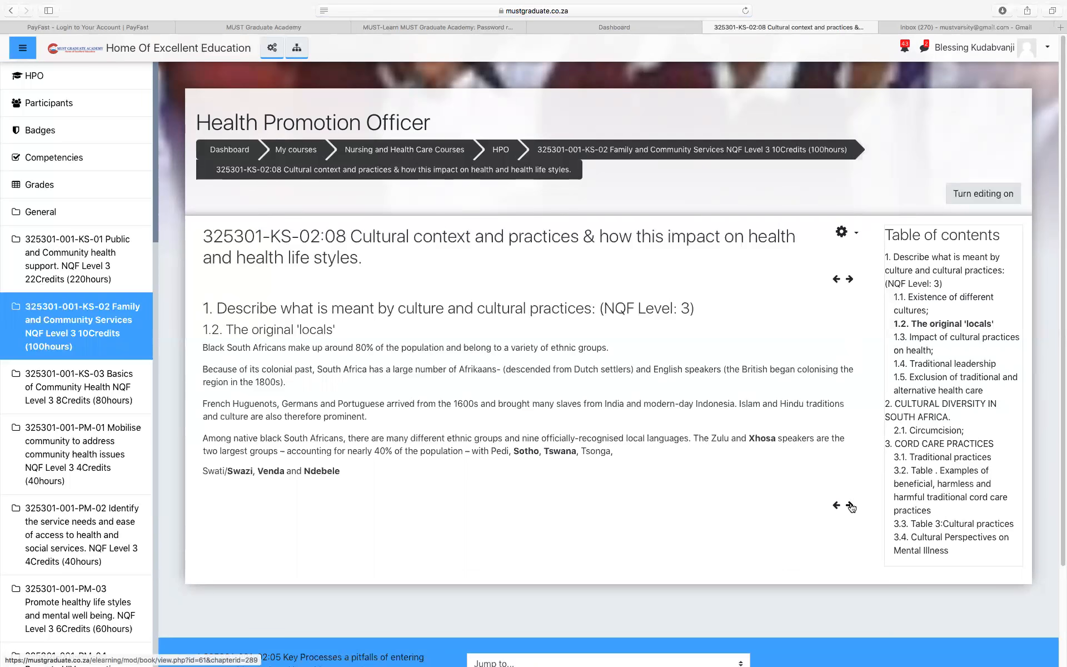
left_click(850, 505)
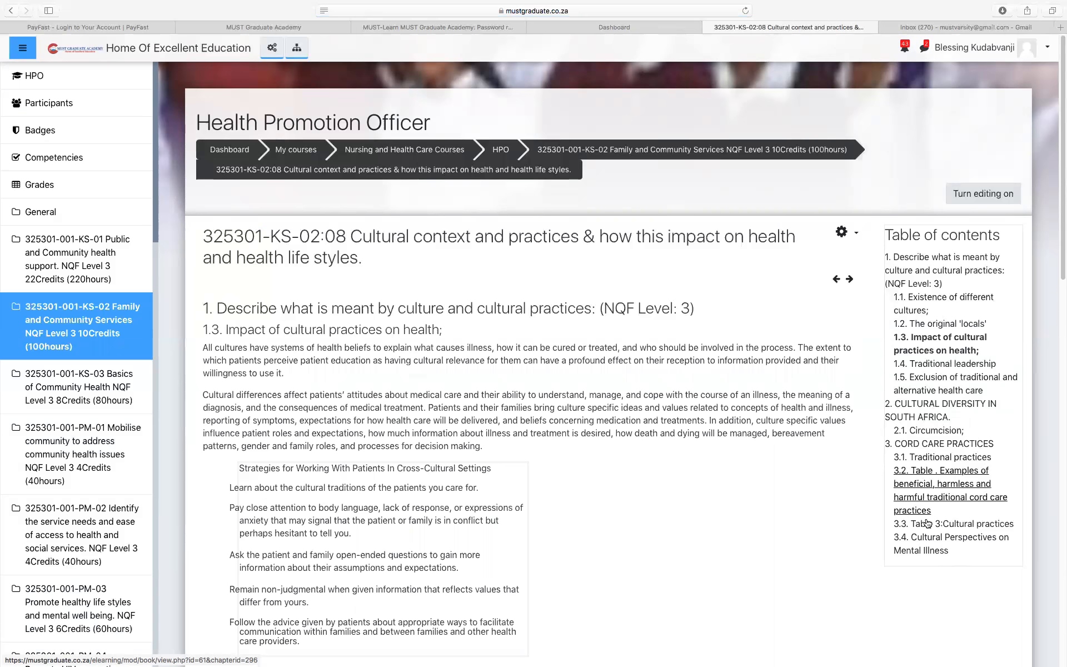
- Check subchapters 3.4 Cultural Perspectives on Mental Illness and 3.3 Table 3:Cultural practices, and exit the book from its last page
left_click(927, 540)
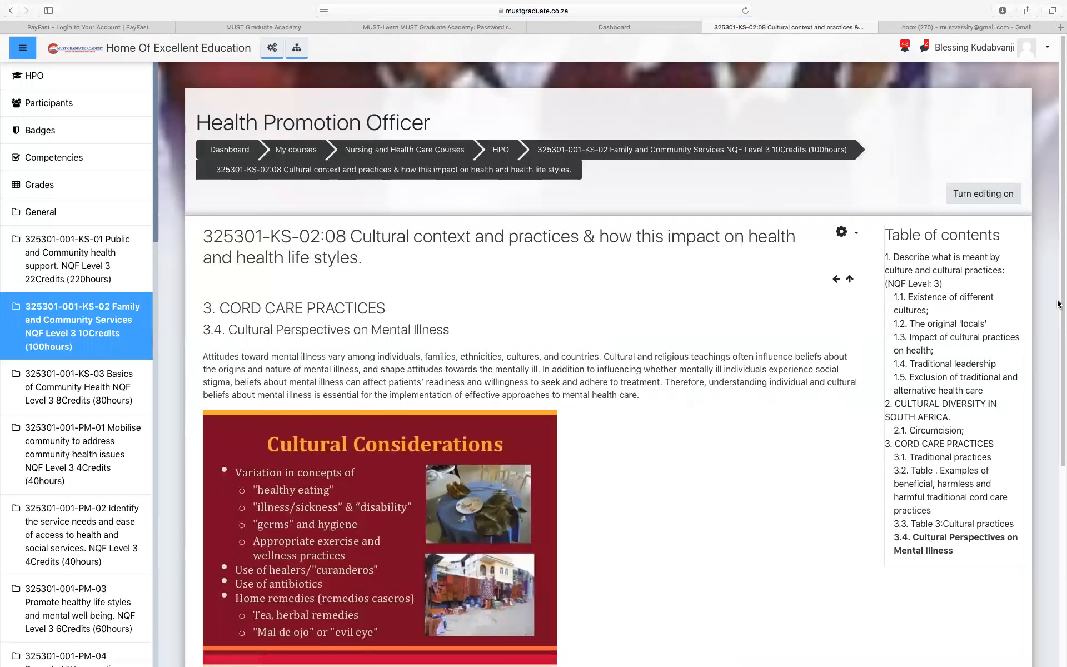
left_click(946, 525)
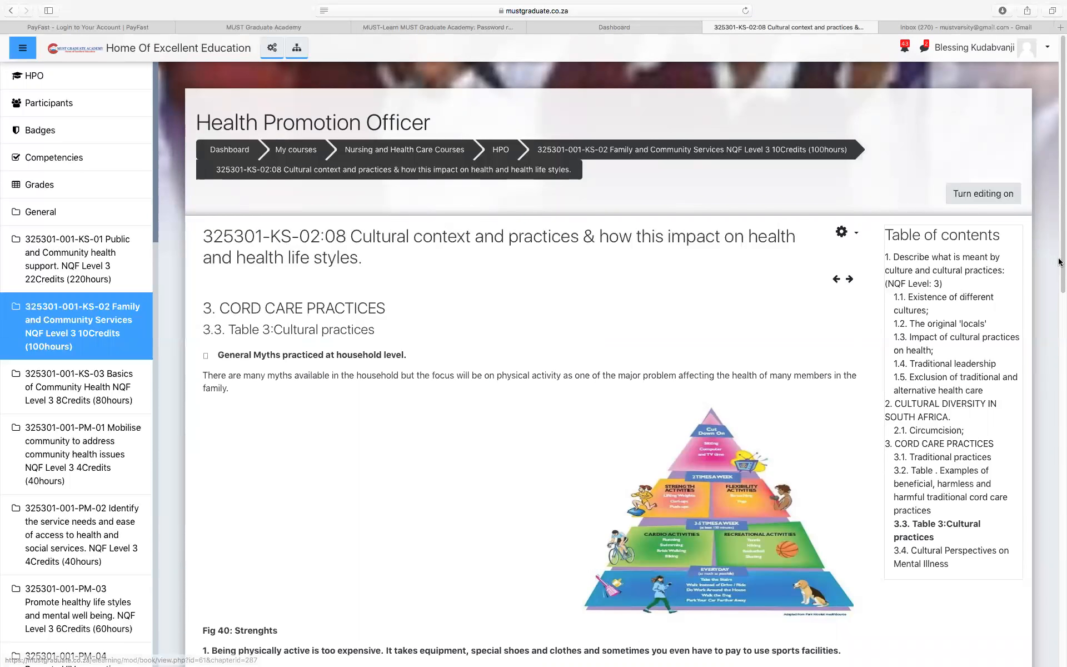
scroll(1059, 336, "down", 15)
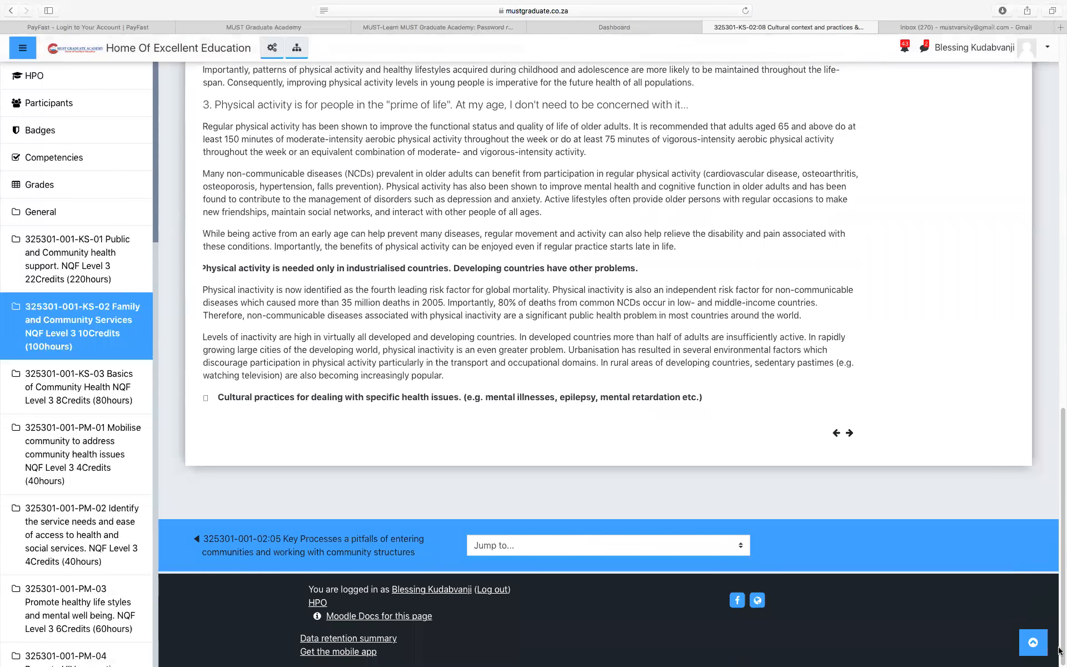
left_click(850, 433)
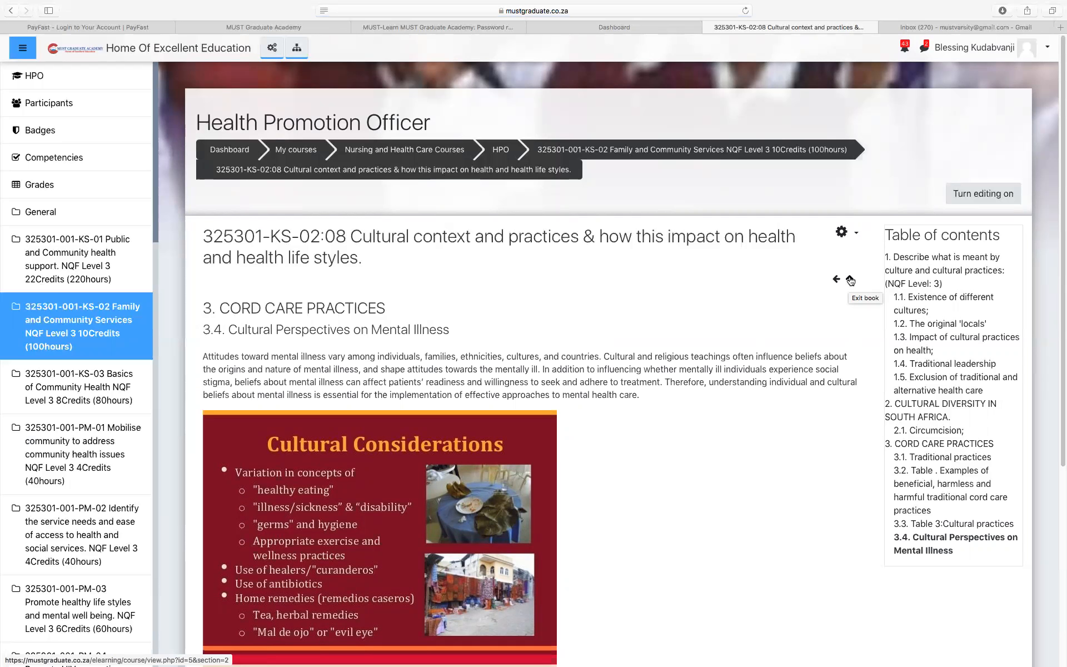
left_click(850, 280)
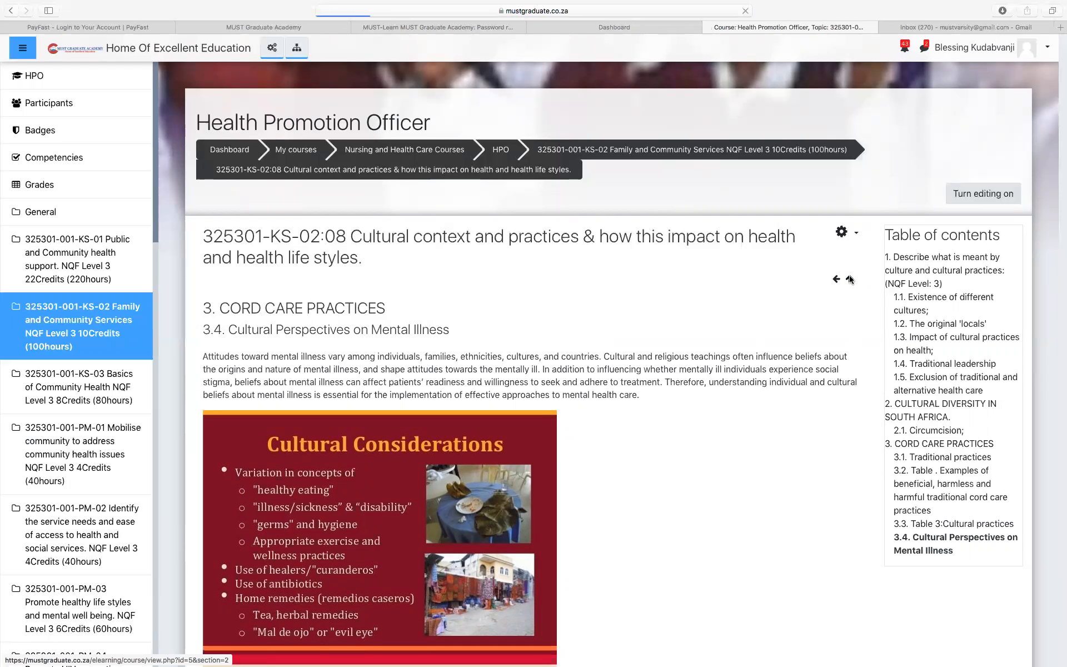